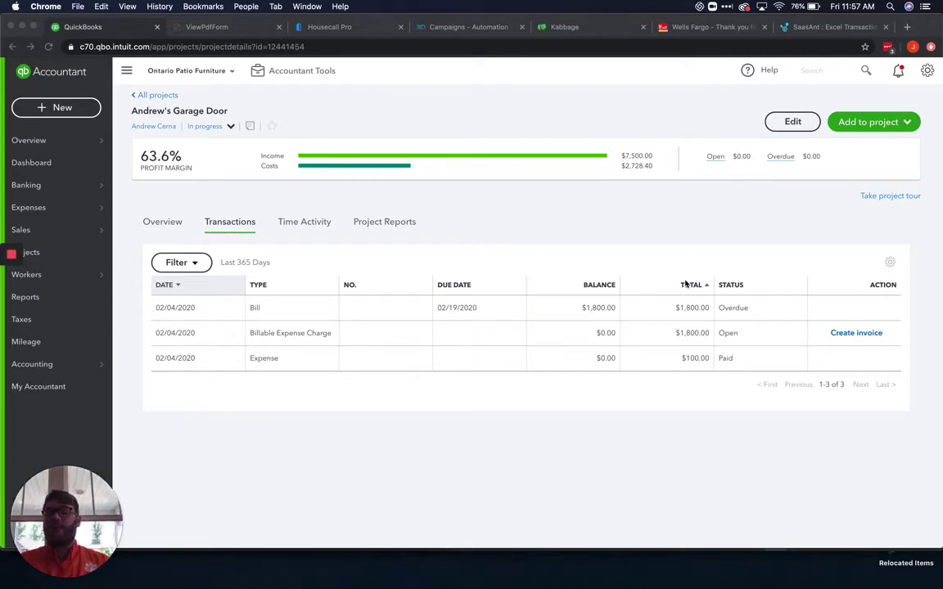
Reload the page and show the Andrew's Garage Door project's Transactions list with its $0.00 income
click(49, 46)
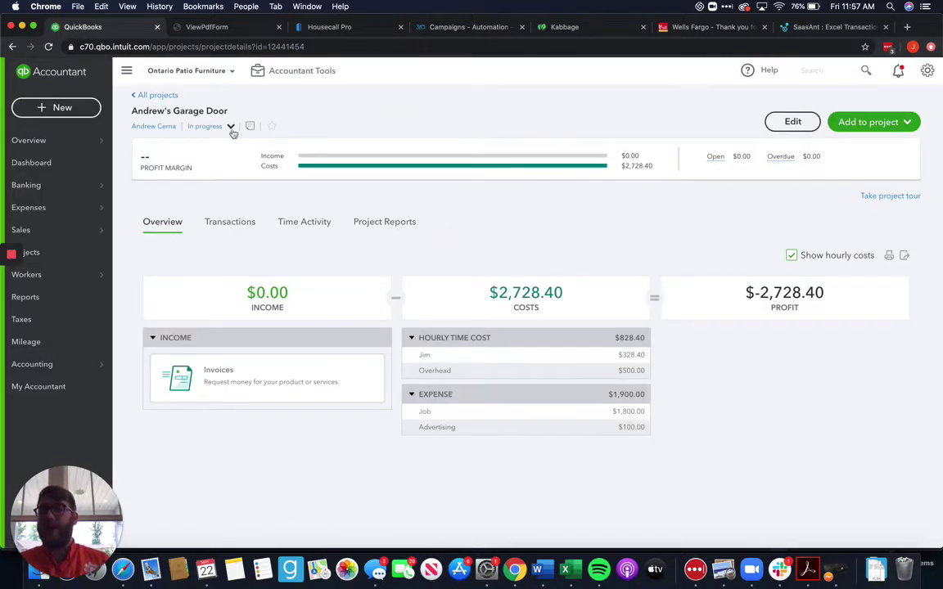
click(147, 95)
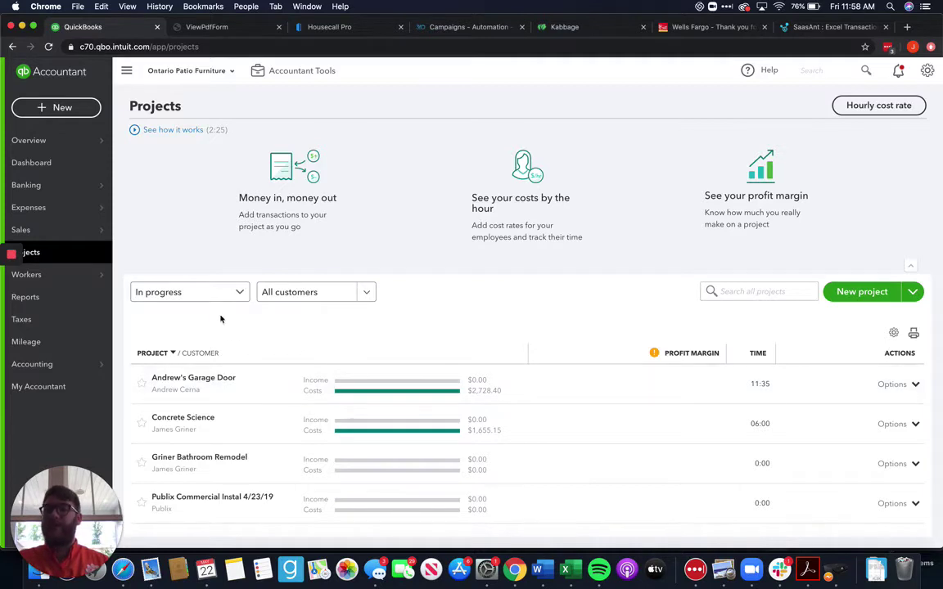
click(207, 381)
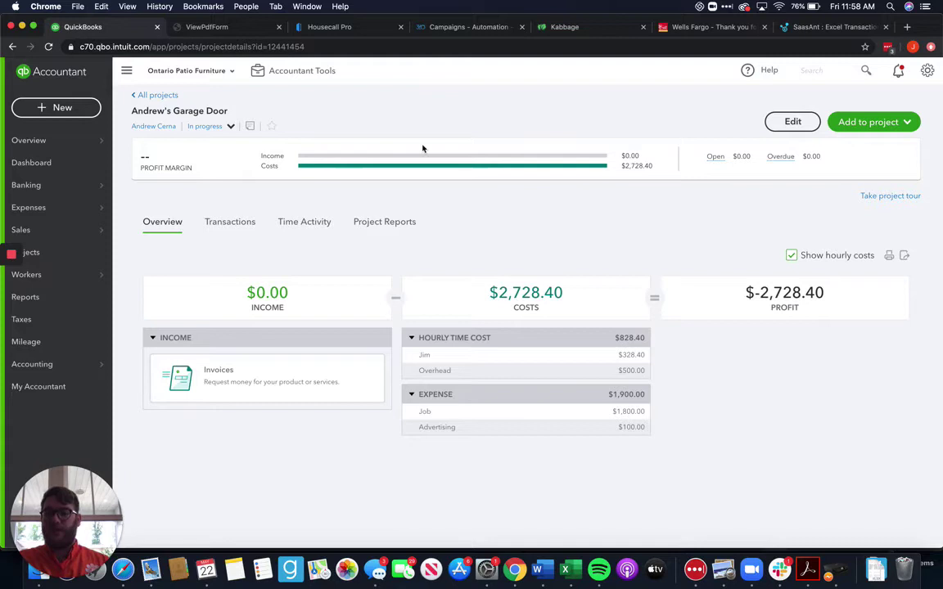
click(231, 222)
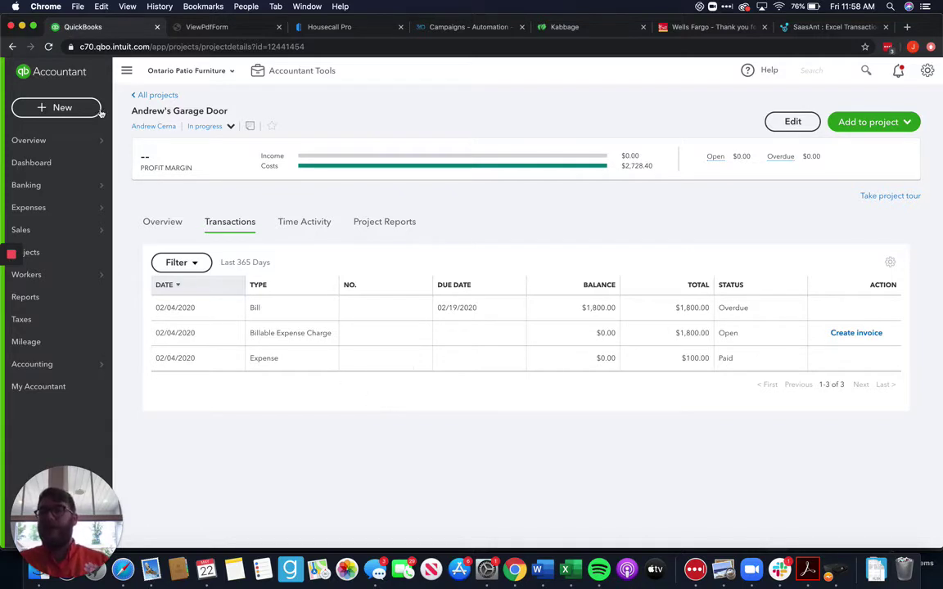
Create a new Estimate from the + New menu under Customers
click(60, 109)
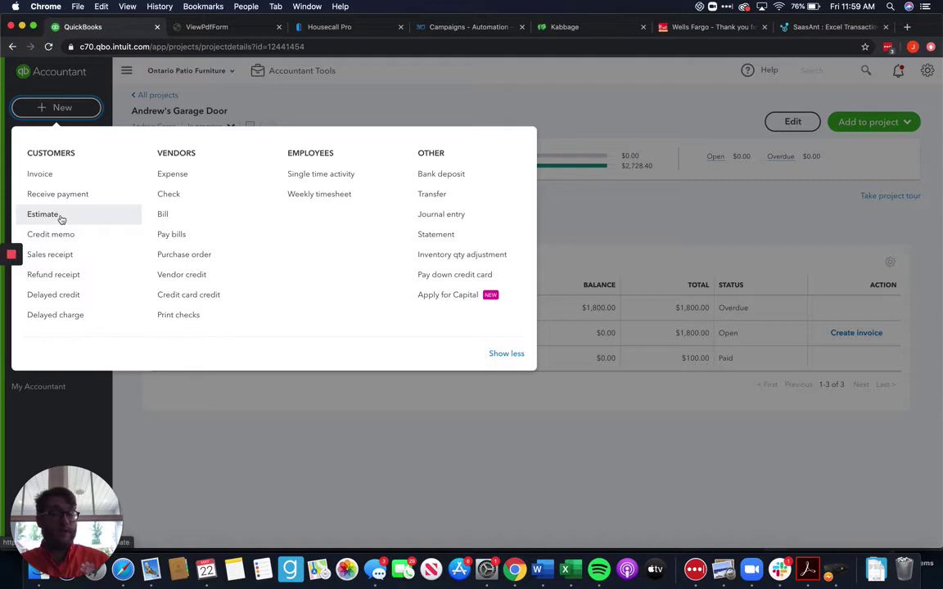
click(45, 214)
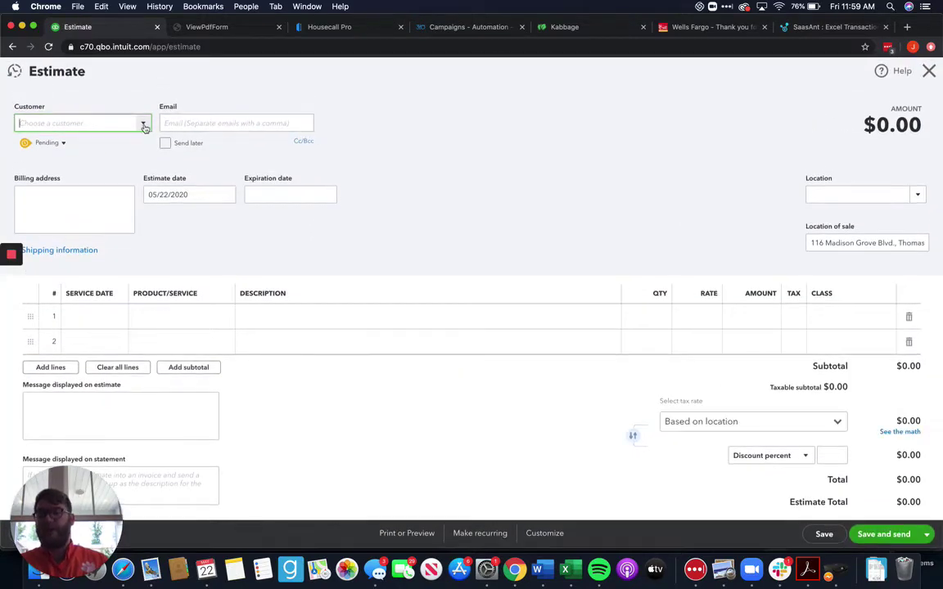
Select the Concrete Science project as the estimate's customer, auto-filling email and billing address
click(143, 123)
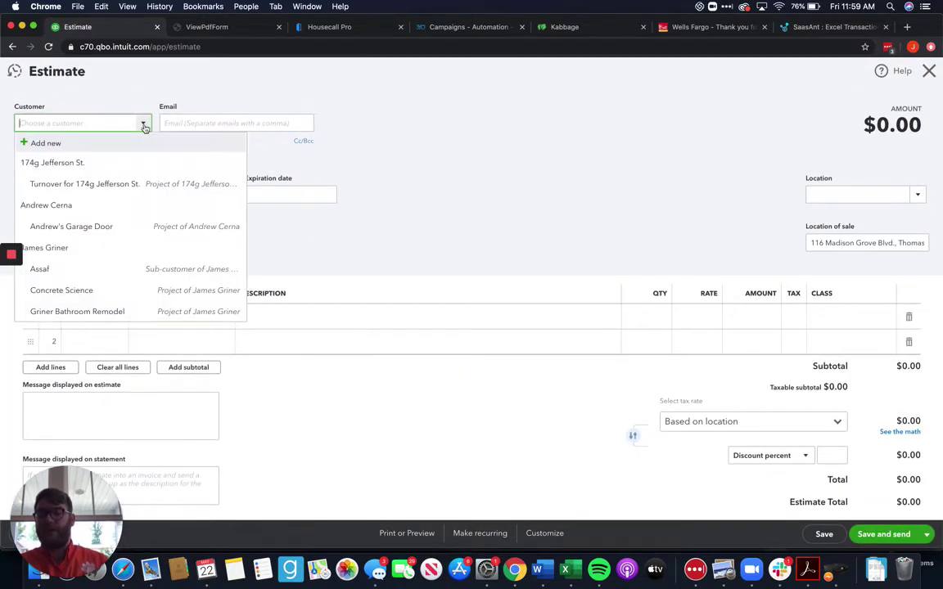
scroll(127, 253, down, 3)
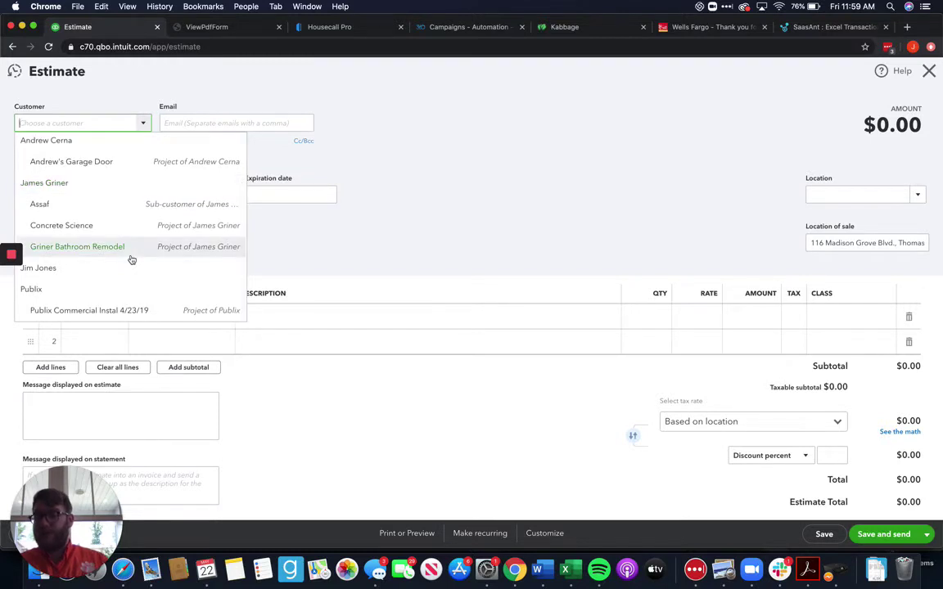
scroll(131, 259, up, 2)
scroll(131, 260, up, 2)
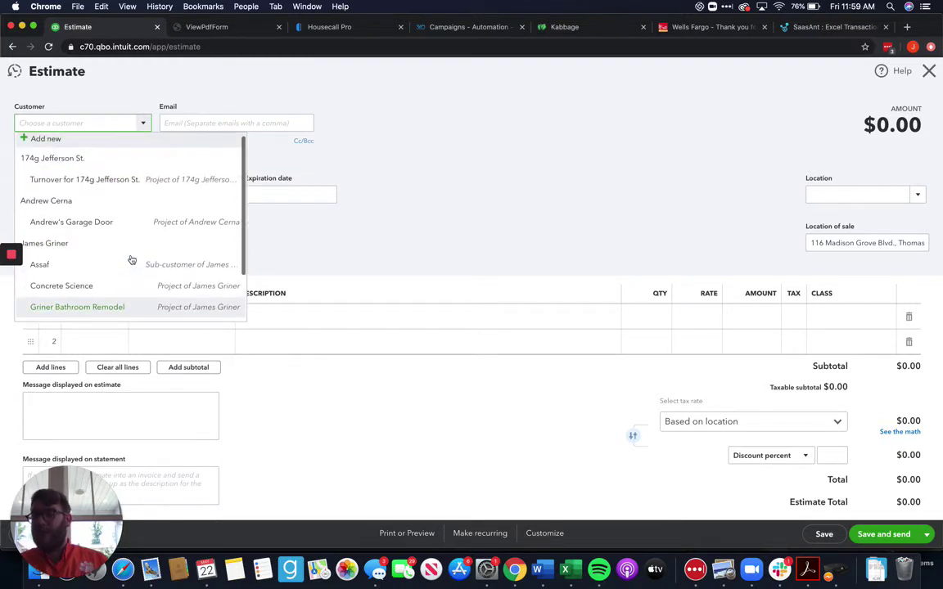
click(105, 293)
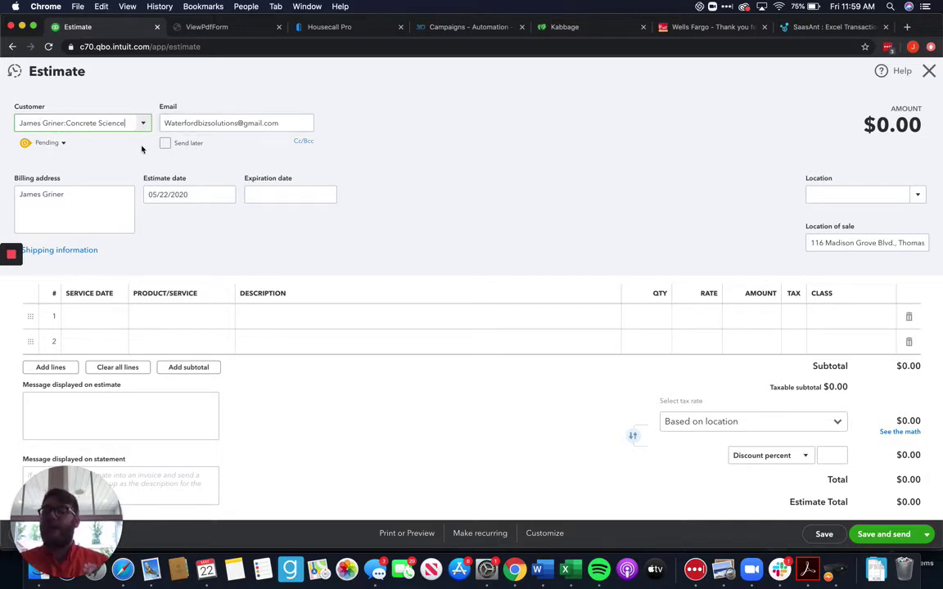
Add a Custom Services:Custom Job line at rate 15,000 for a $15,000.00 estimate total
click(216, 320)
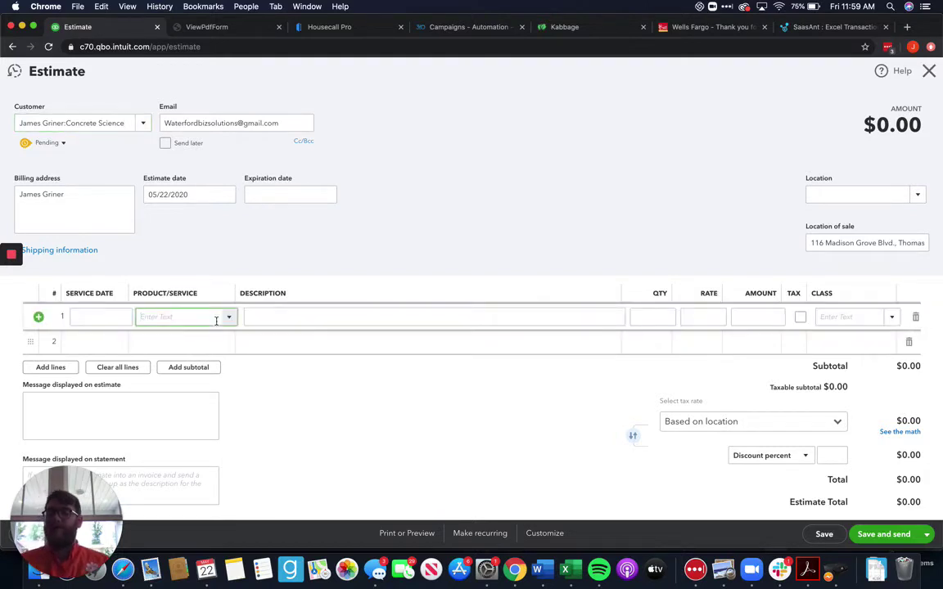
text(Custom Services:Custo)
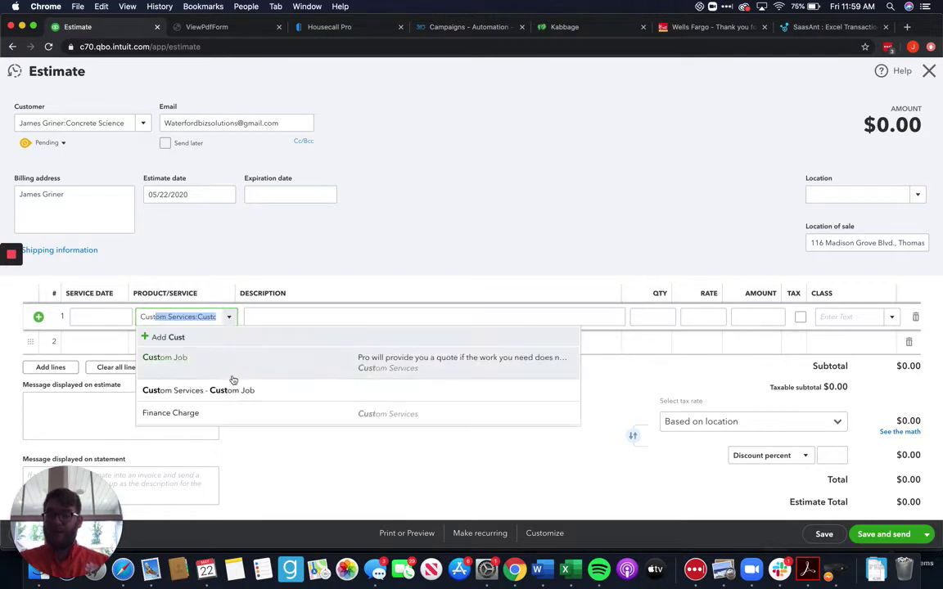
click(232, 381)
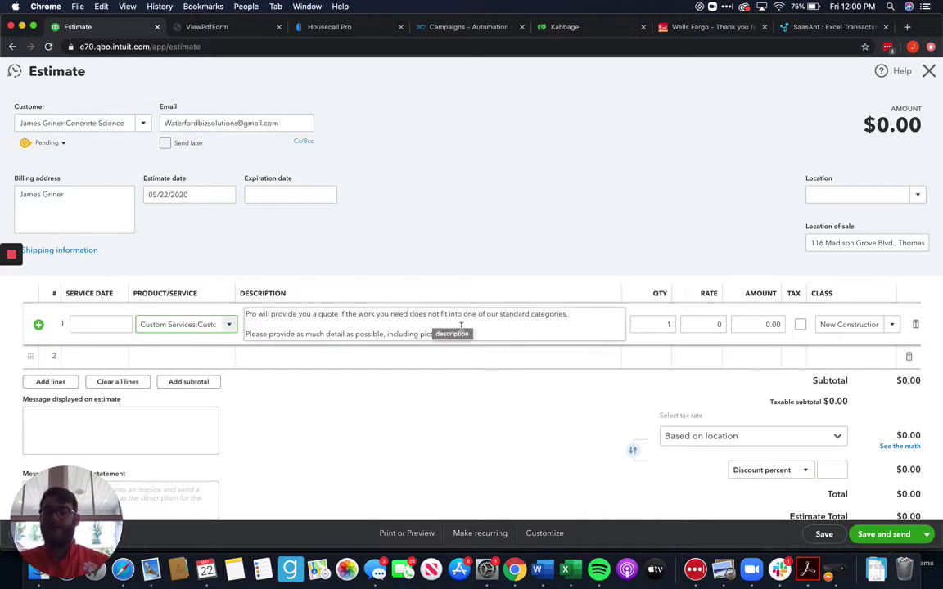
click(703, 325)
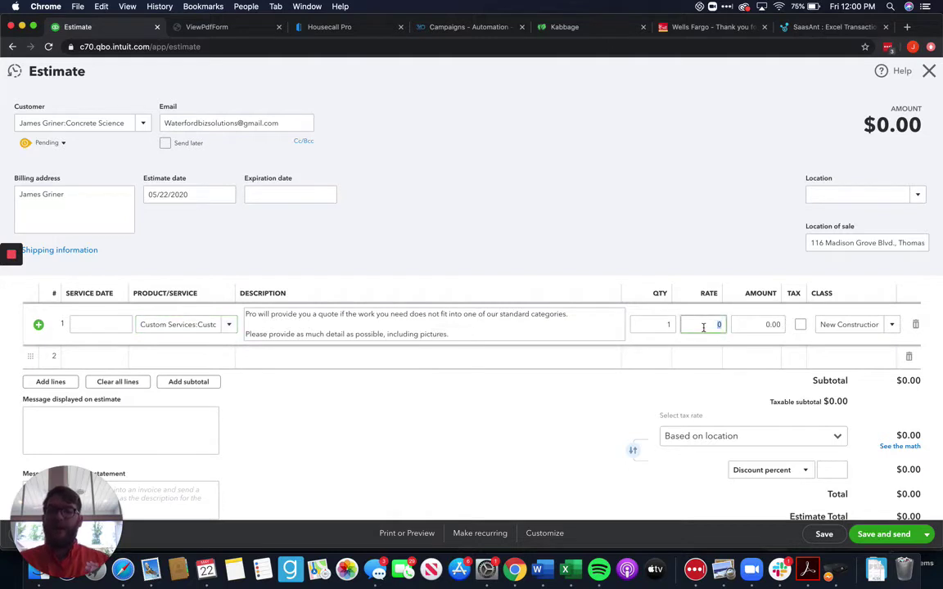
text(15,00)
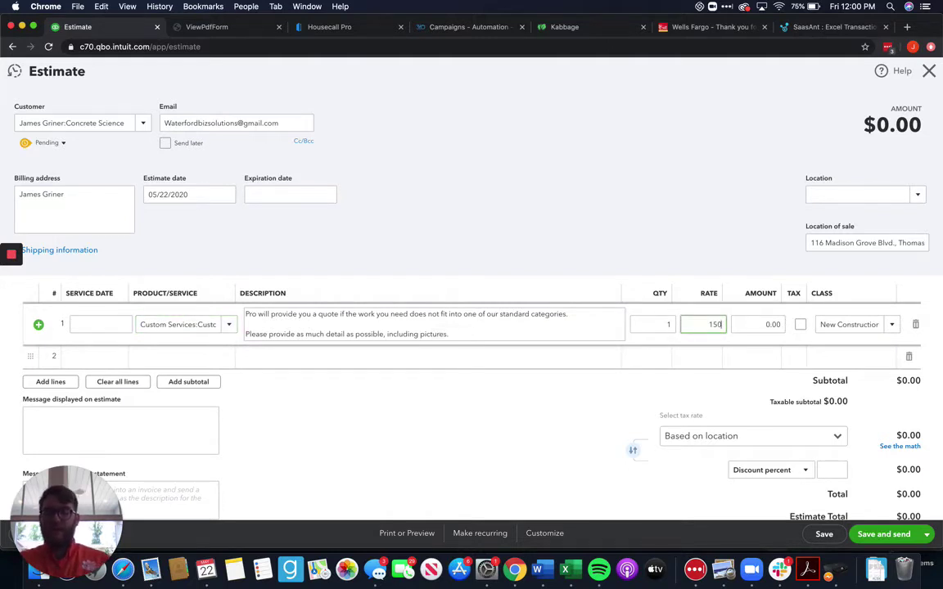
text(00)
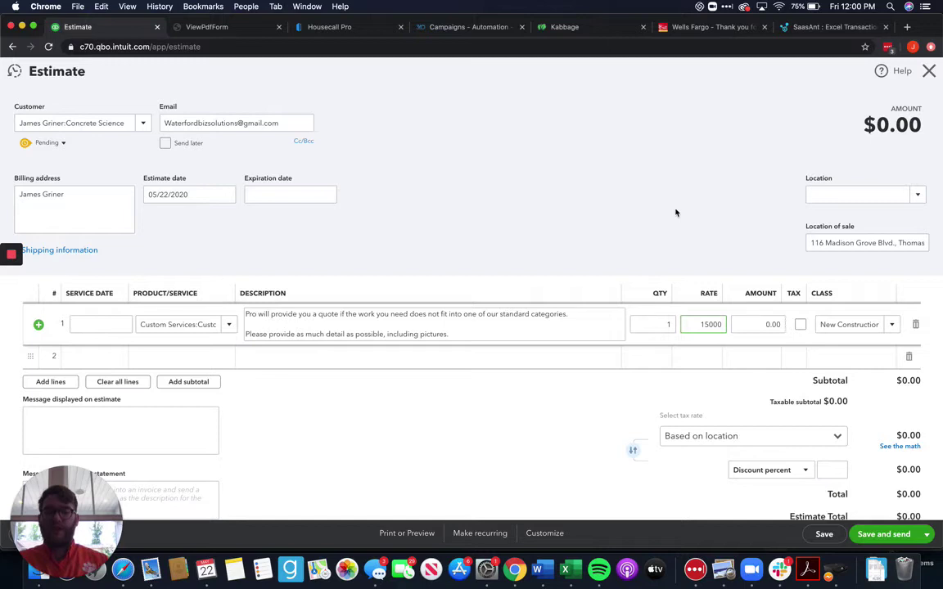
click(675, 211)
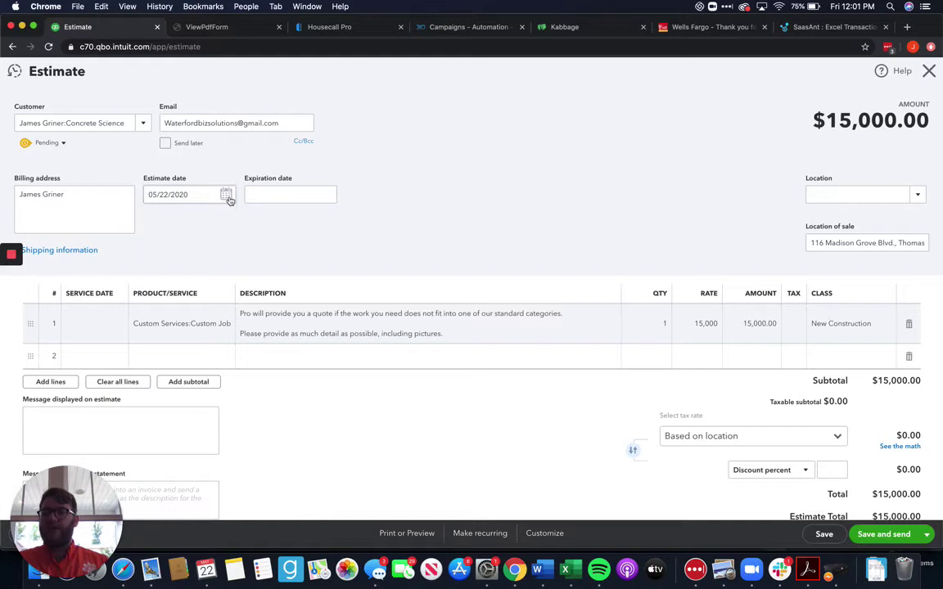
Set the expiration date to 06/22/2020 and save the estimate as #1003
click(326, 194)
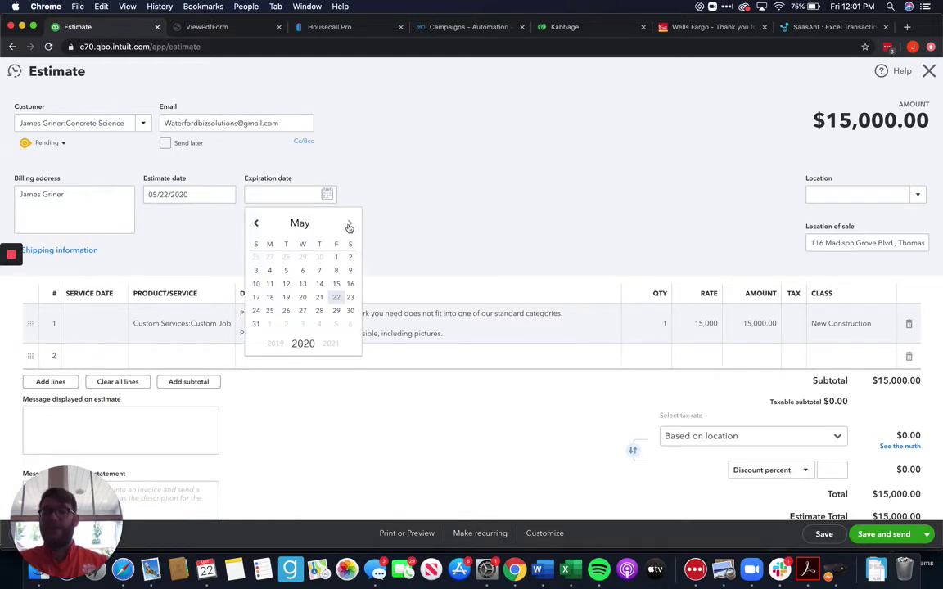
click(350, 225)
click(269, 300)
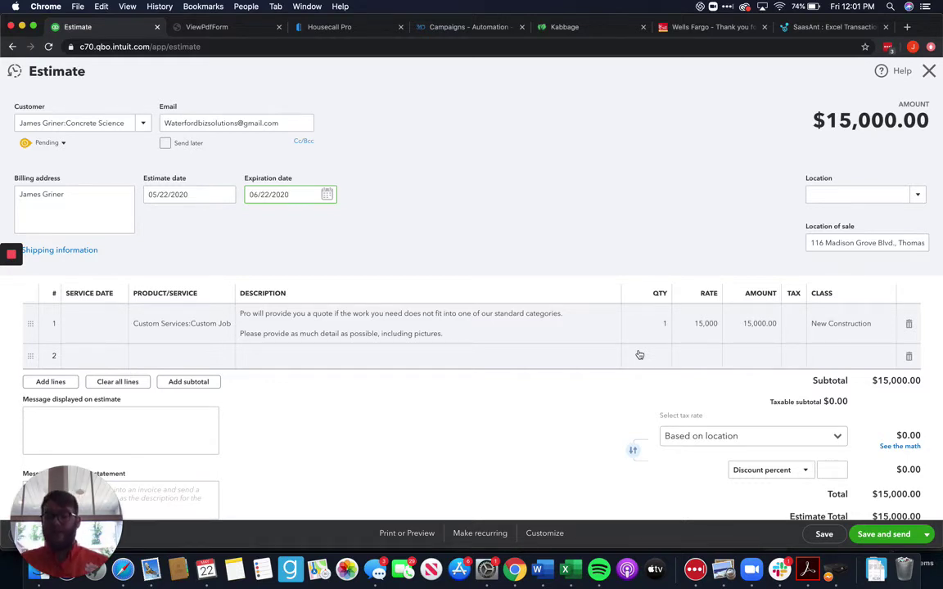
scroll(639, 354, down, 2)
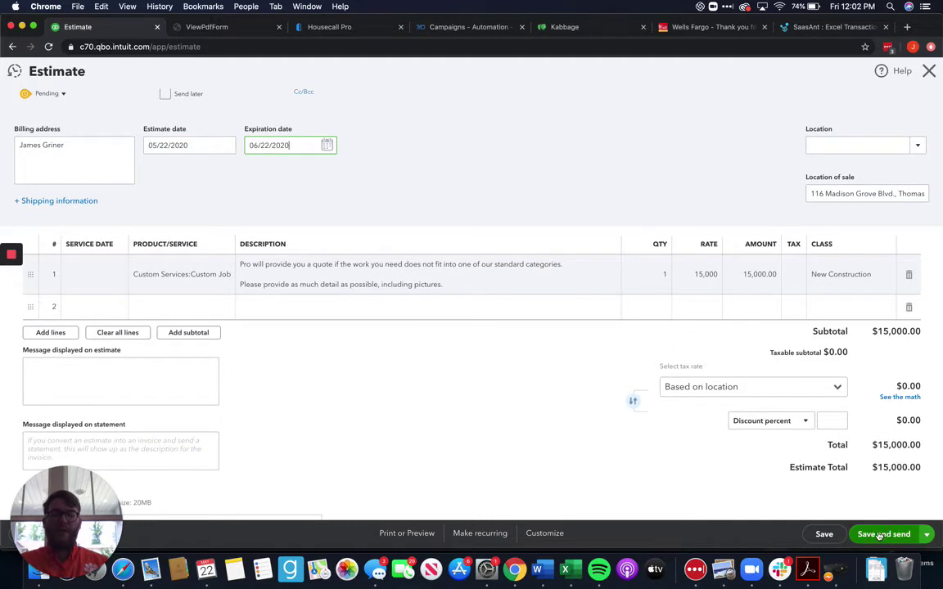
click(825, 534)
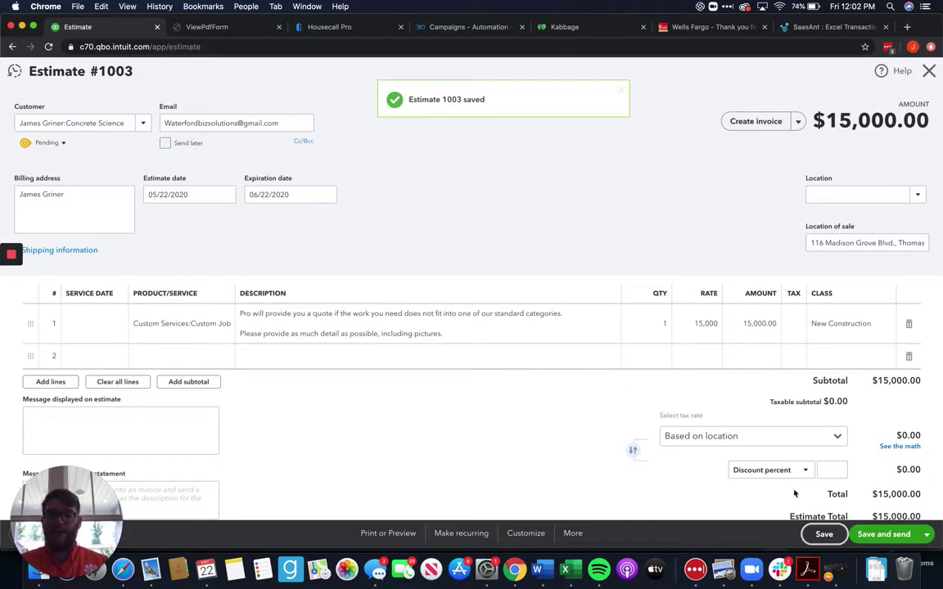
Close Estimate 1003 and open Concrete Science's transactions, showing it Pending at $15,000.00
click(928, 71)
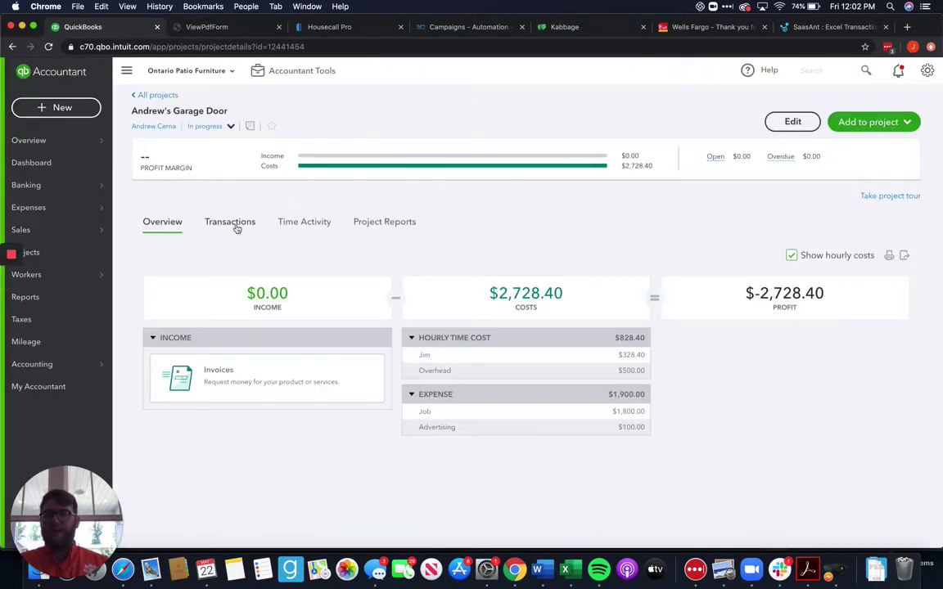
click(220, 218)
click(171, 97)
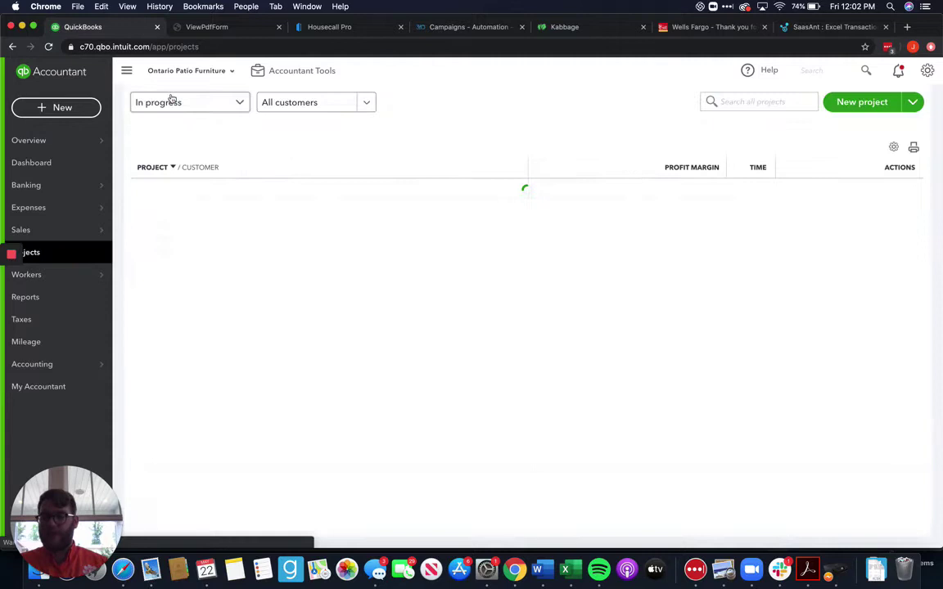
scroll(463, 355, down, 2)
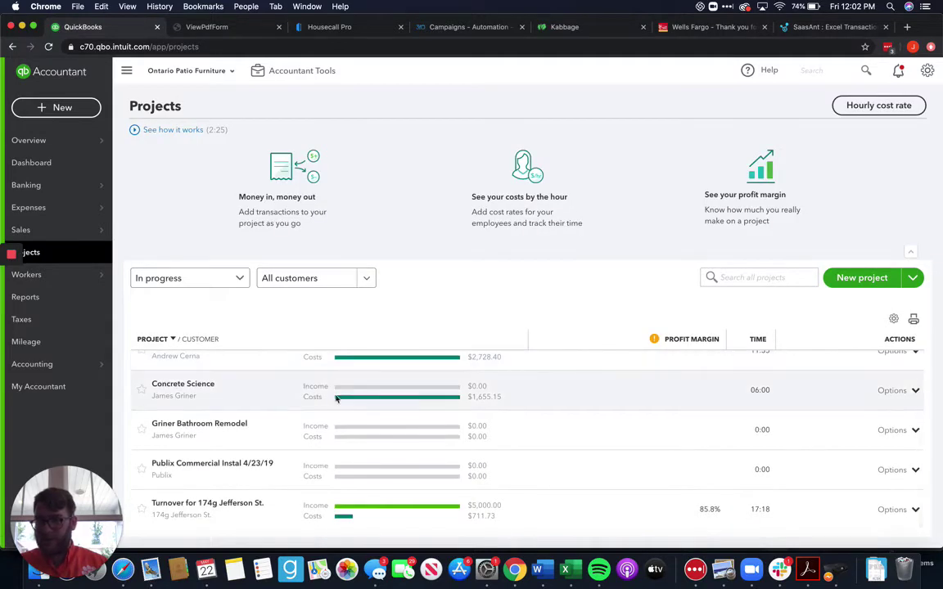
click(308, 388)
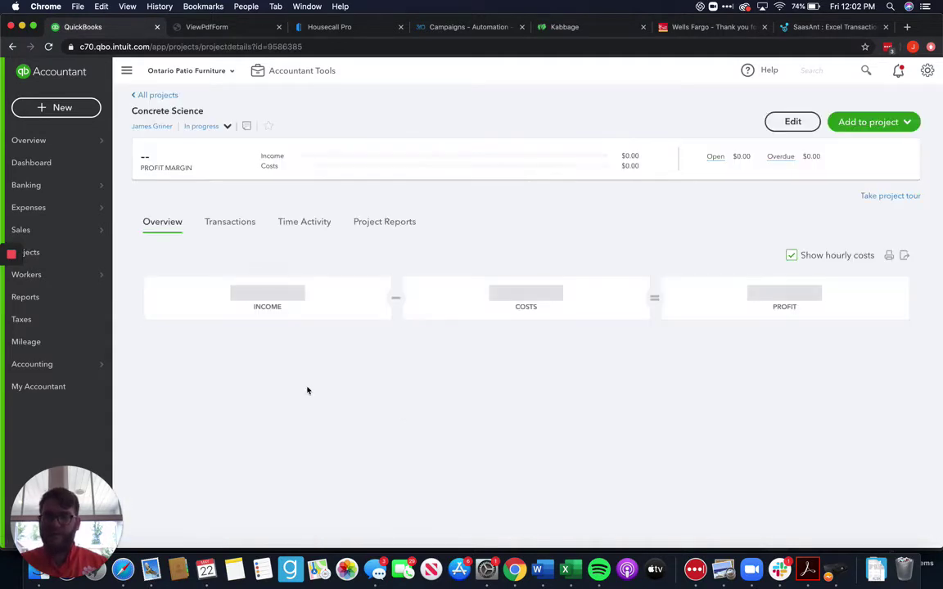
click(228, 217)
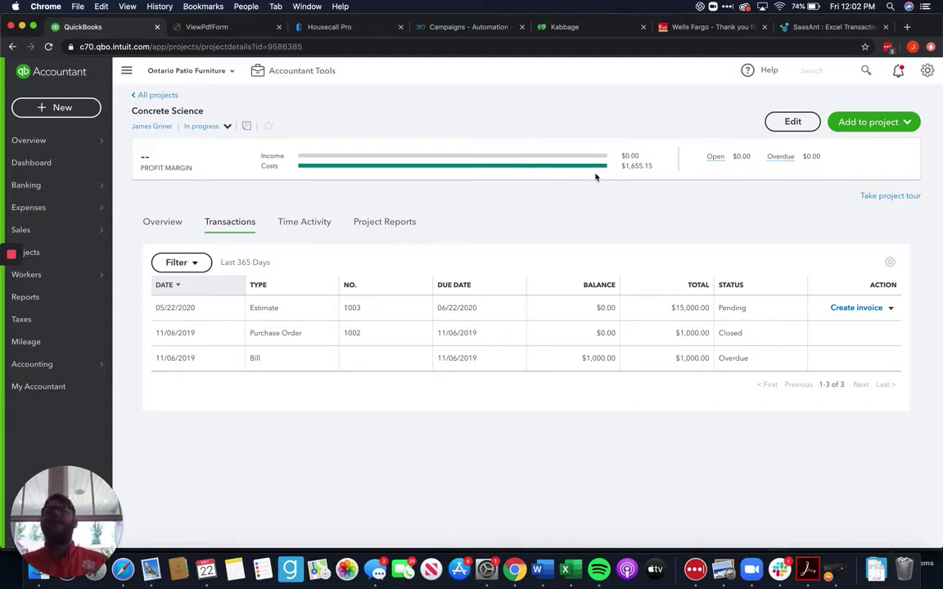
Open Estimate 1003 and mark it Accepted, entering the accepting person's name and date 05/22/2020
click(493, 309)
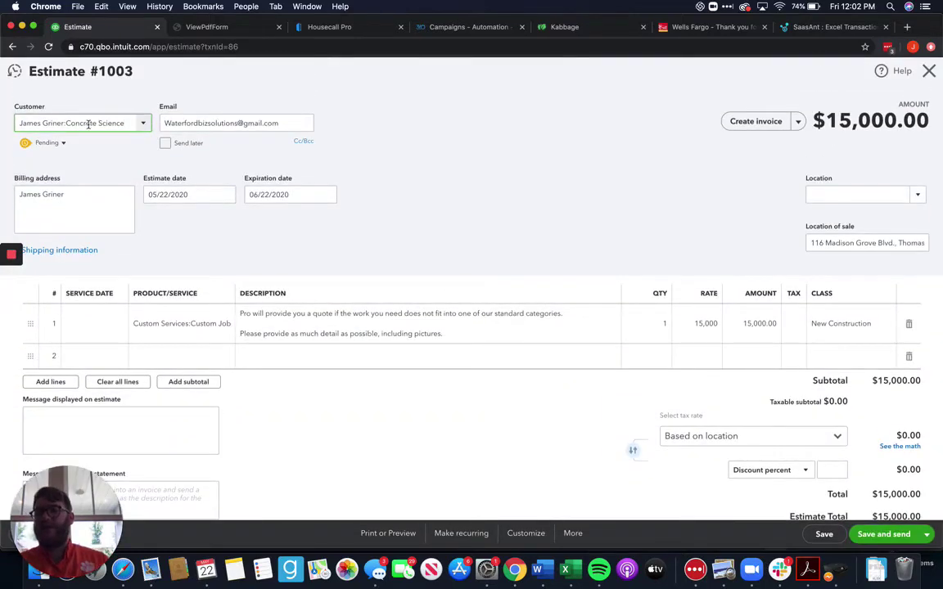
click(64, 144)
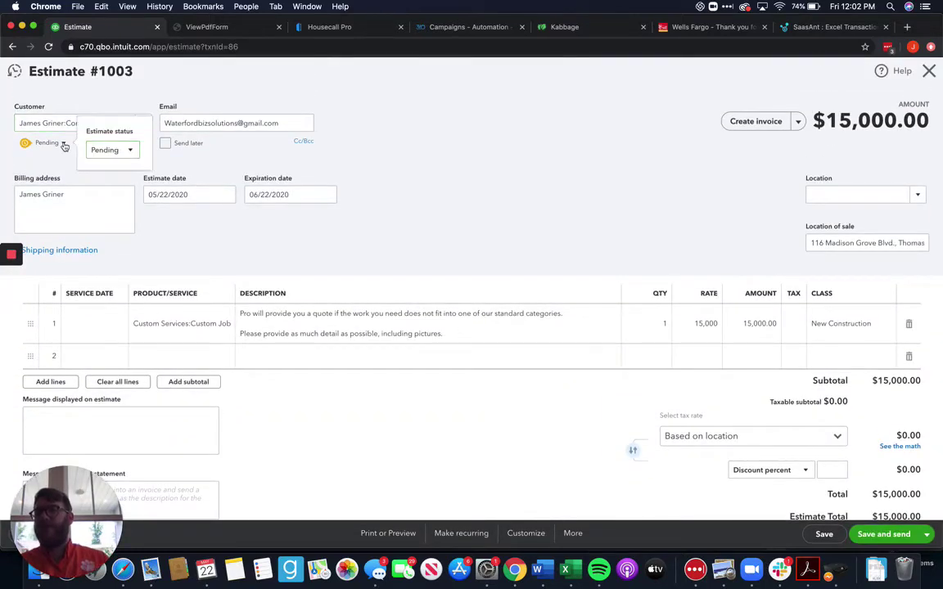
click(125, 150)
click(110, 187)
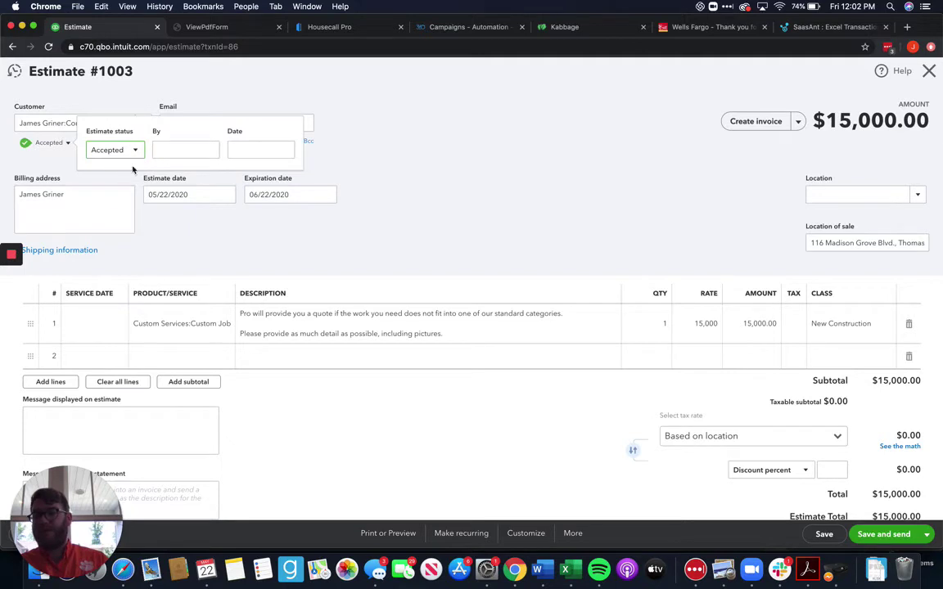
click(180, 150)
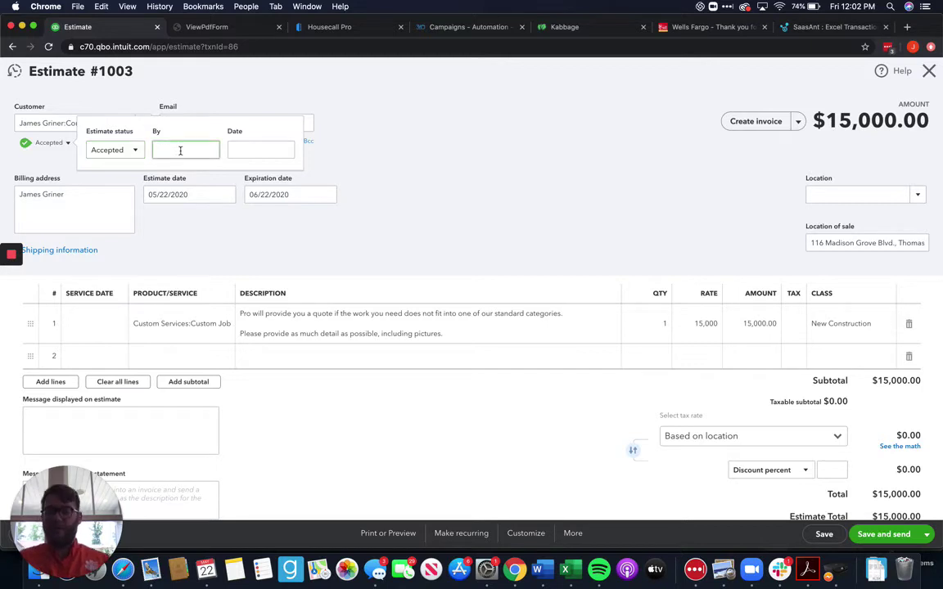
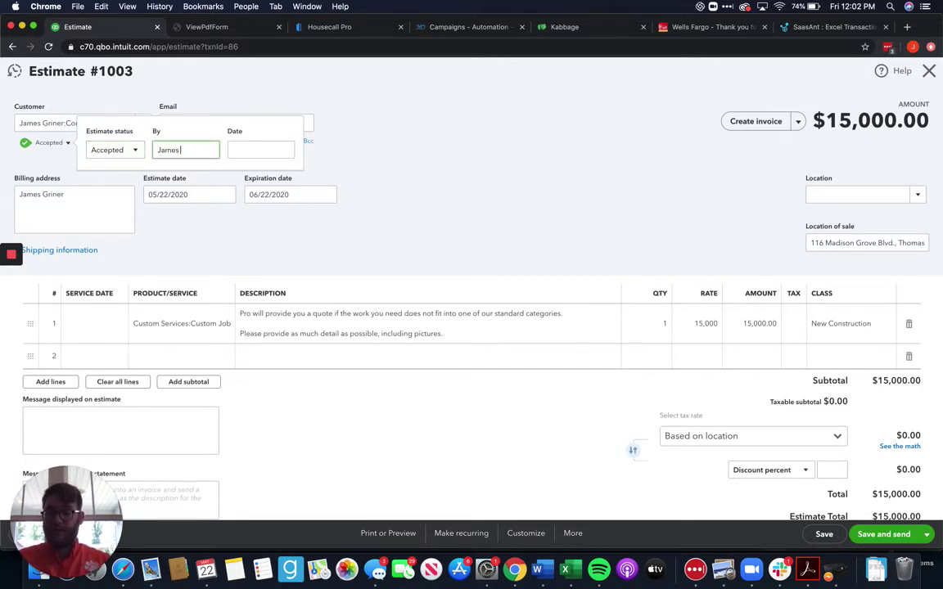
click(259, 149)
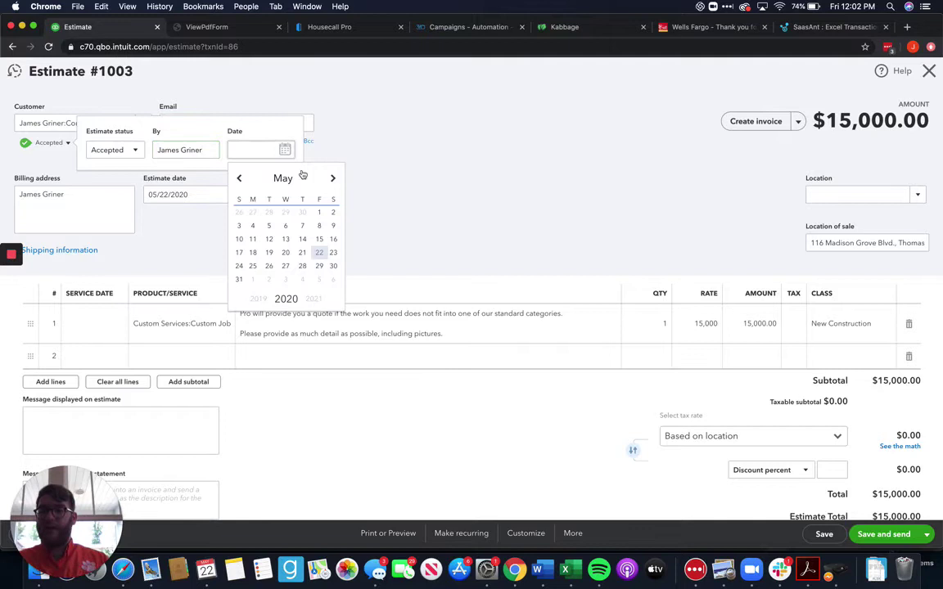
click(319, 252)
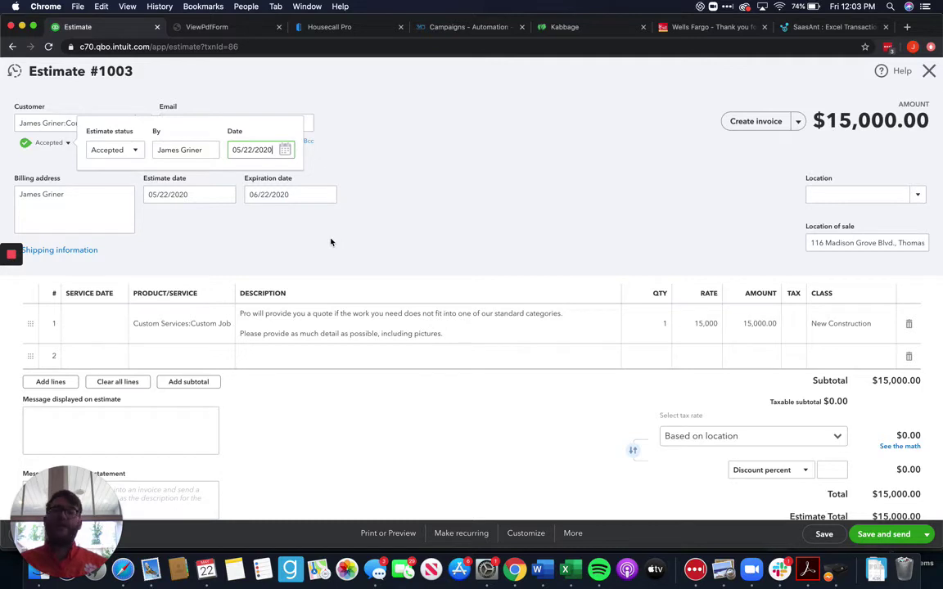
click(330, 241)
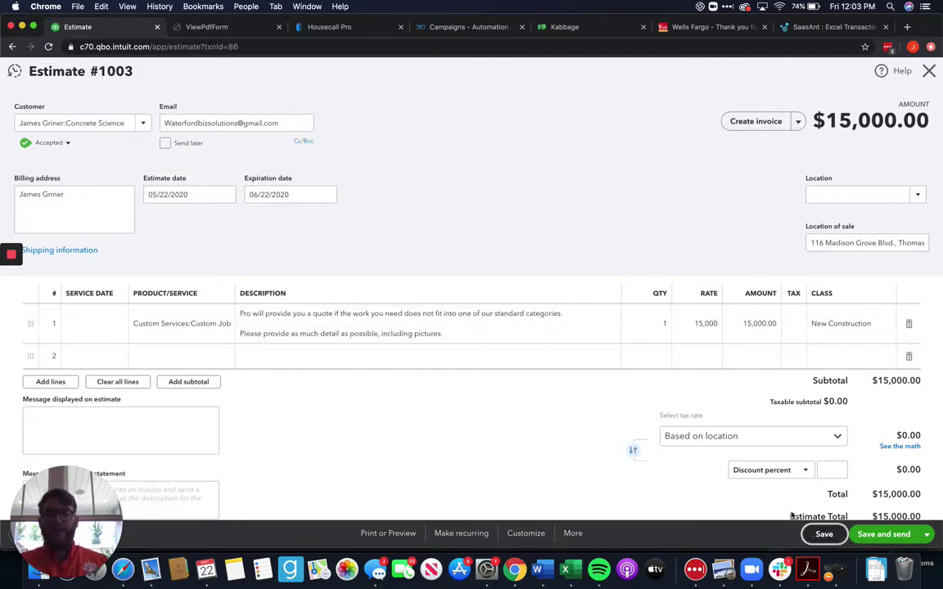
Save the accepted estimate, close it, and reload the Concrete Science project page
click(821, 534)
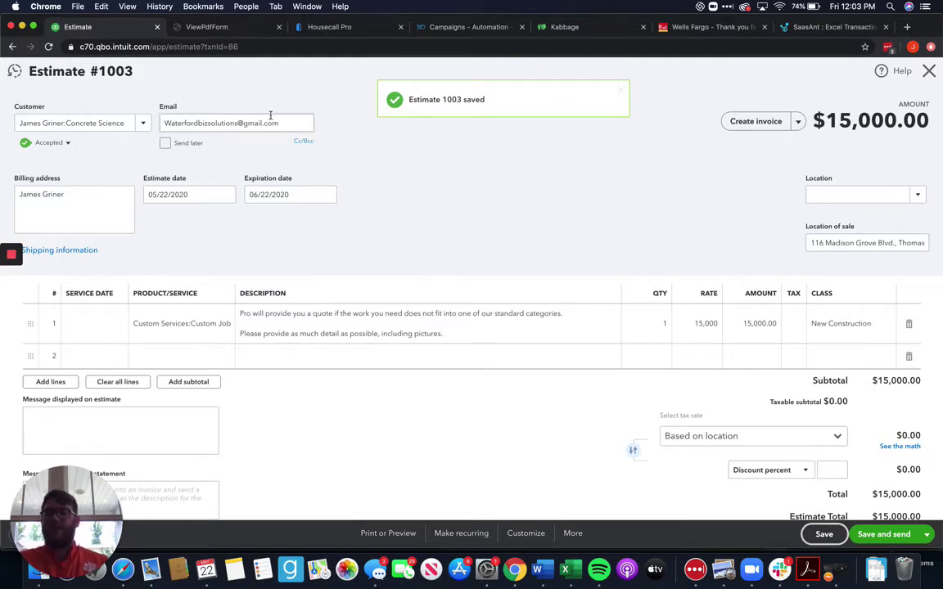
click(928, 75)
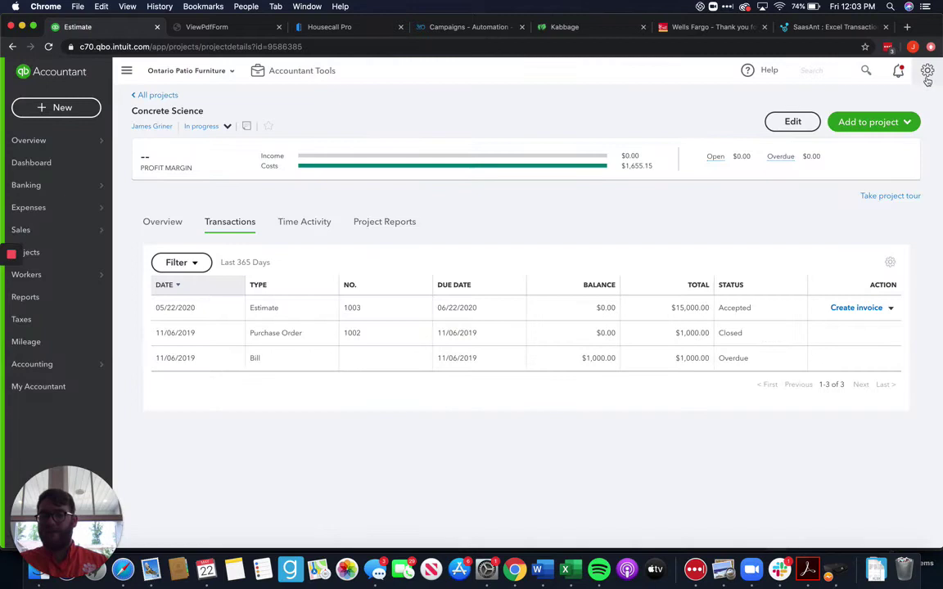
click(48, 47)
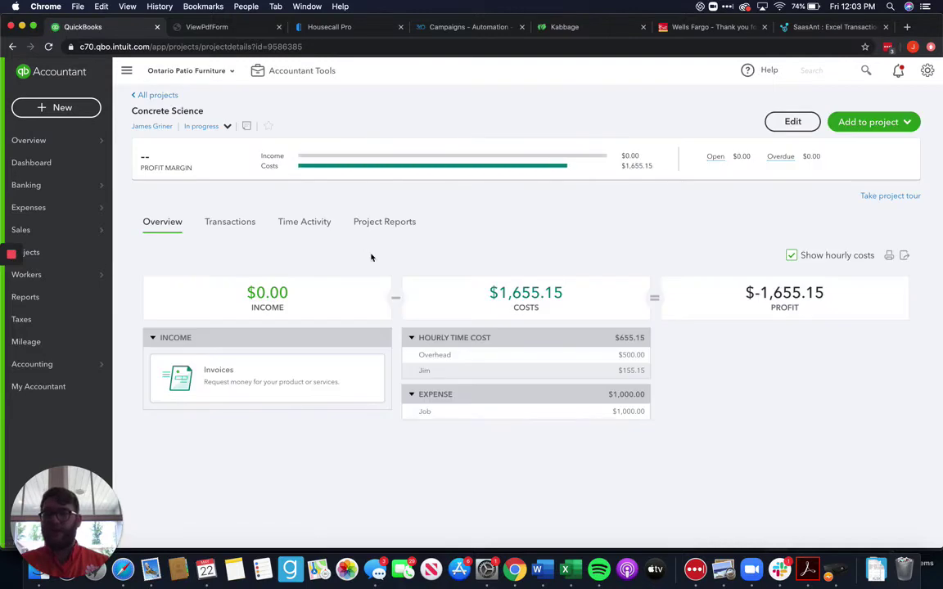
Reopen accepted Estimate 1003 ($15,000.00) from the Concrete Science Transactions list
click(246, 224)
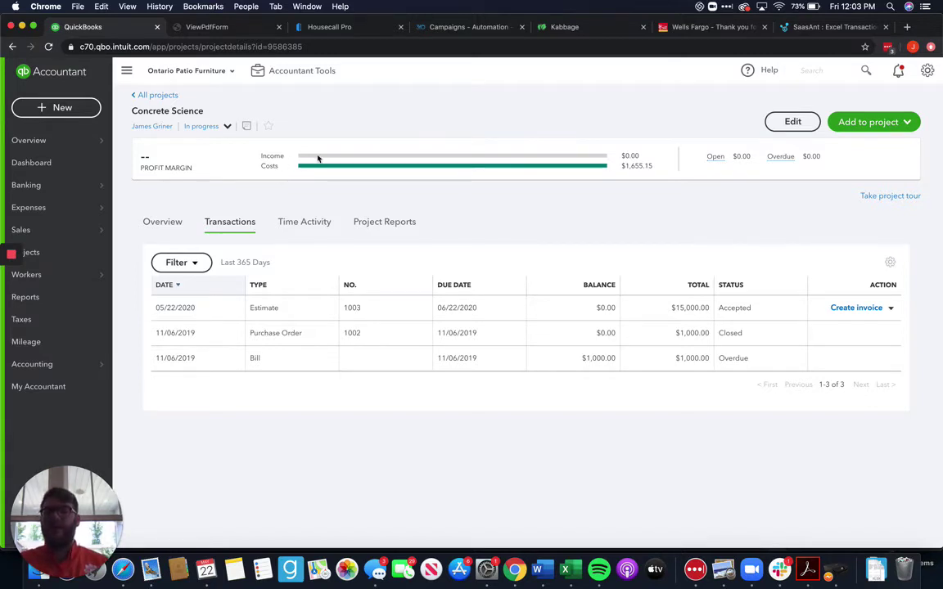
click(463, 308)
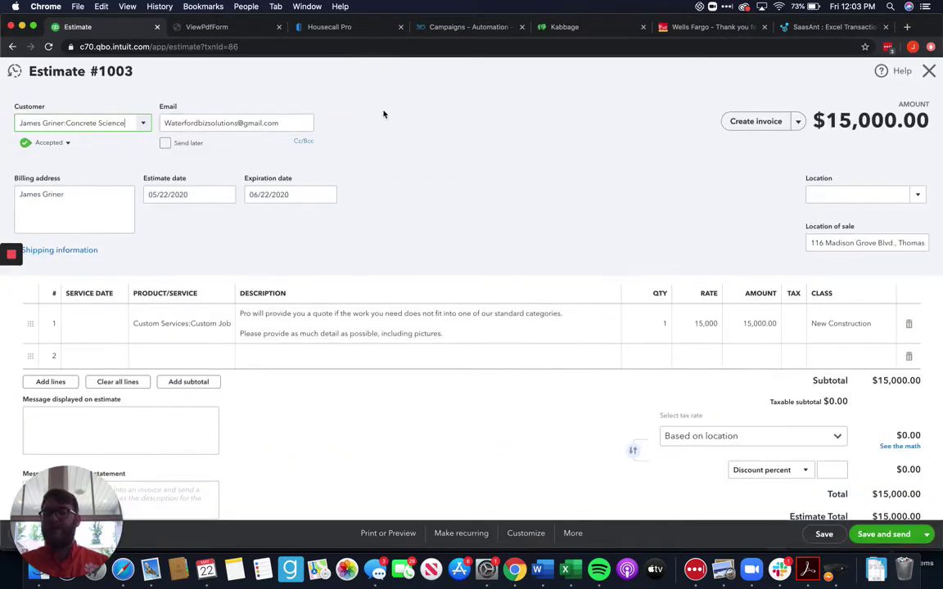
Create and save Invoice 1019 from the estimate at 50% of each line, $7,500.00 due
click(757, 122)
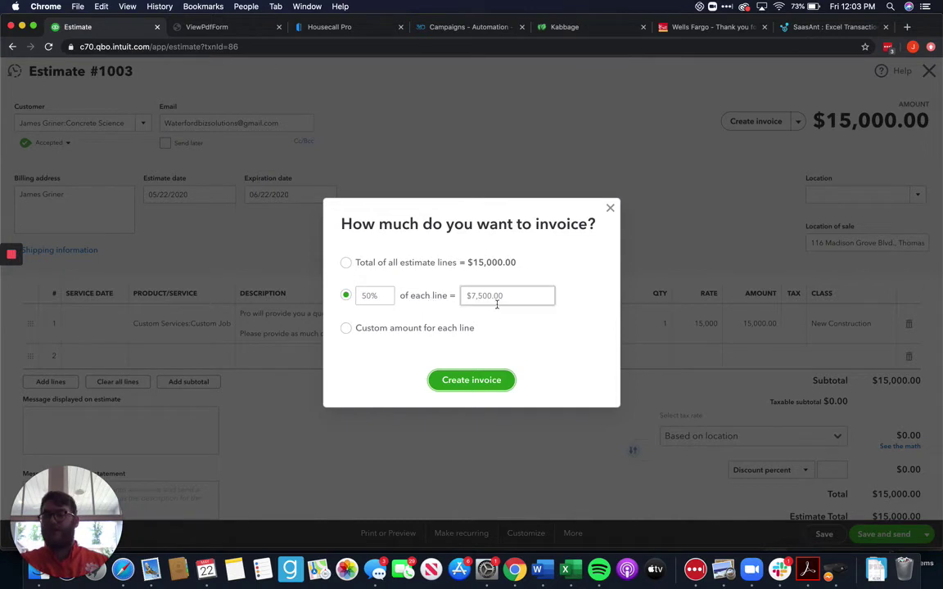
click(500, 382)
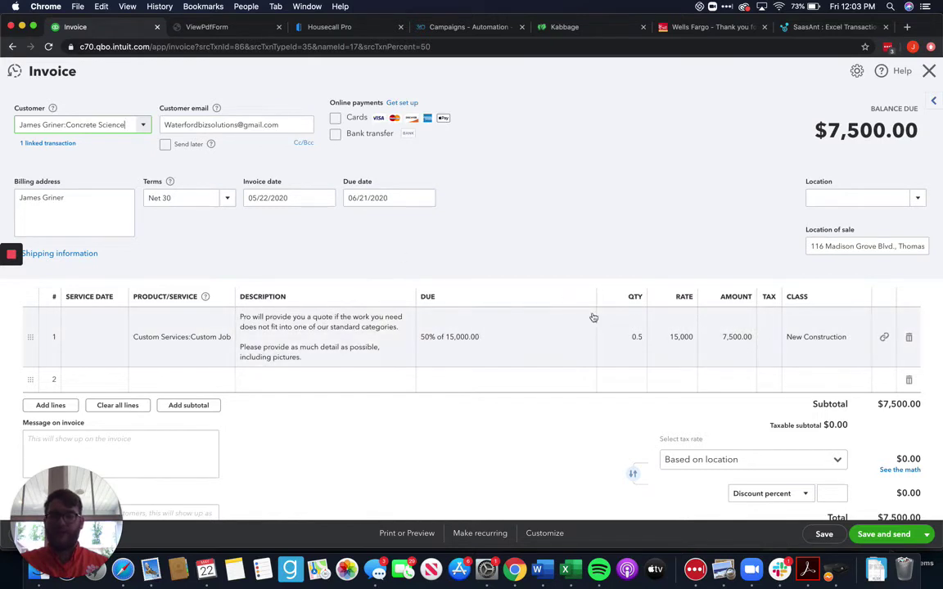
scroll(512, 324, down, 4)
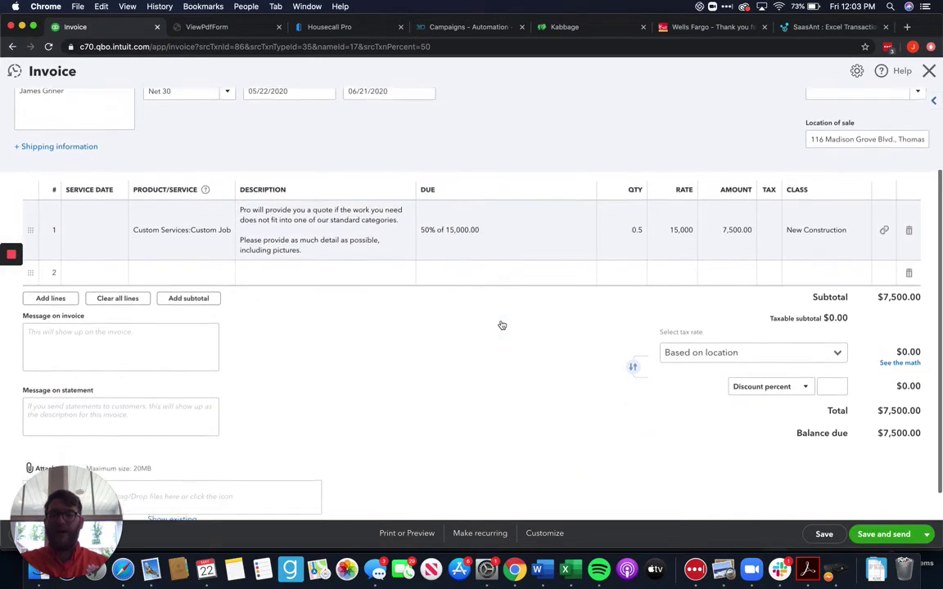
scroll(509, 236, up, 2)
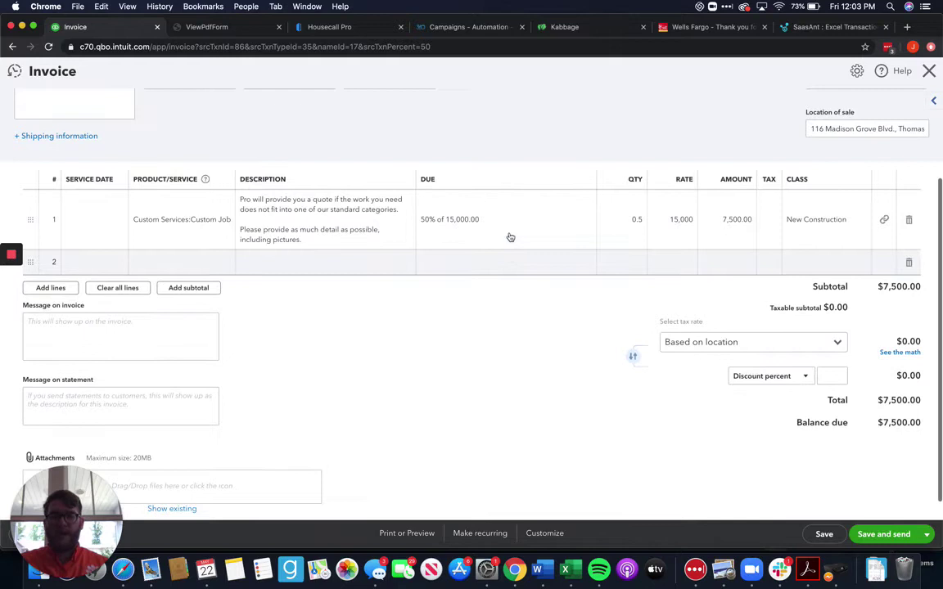
scroll(640, 212, up, 2)
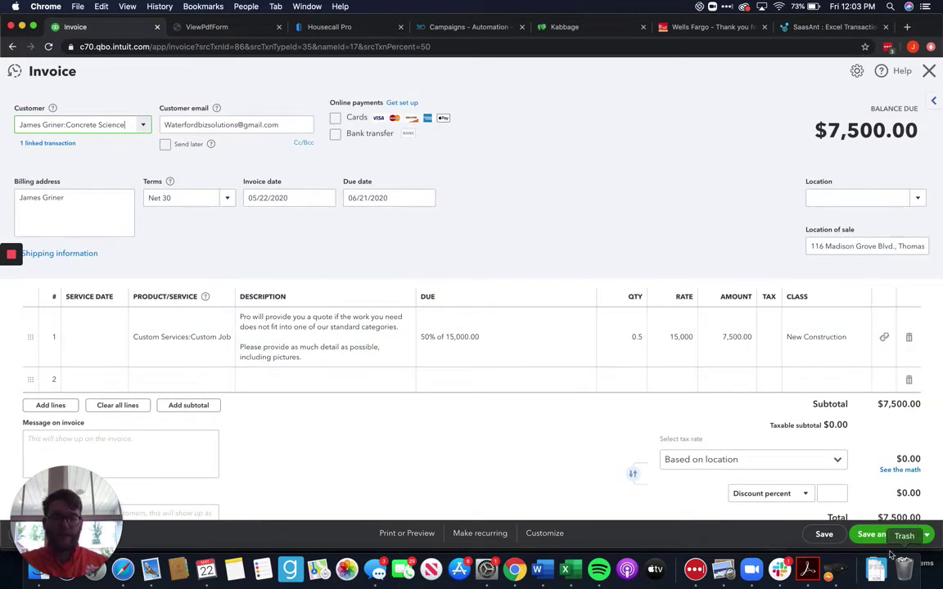
click(821, 534)
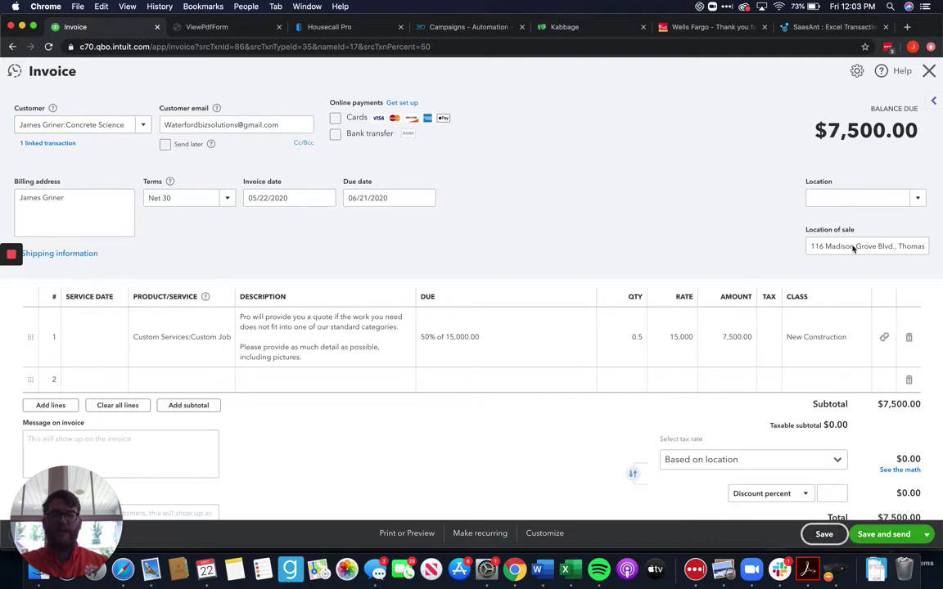
Close Invoice 1019 and refresh the project to show $7,500.00 income and $5,844.85 profit
click(928, 70)
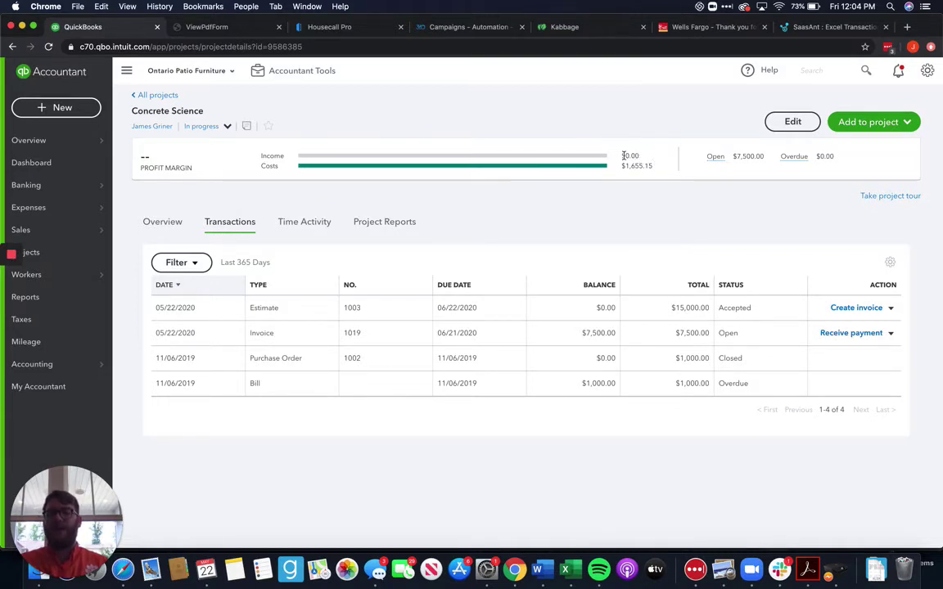
click(49, 47)
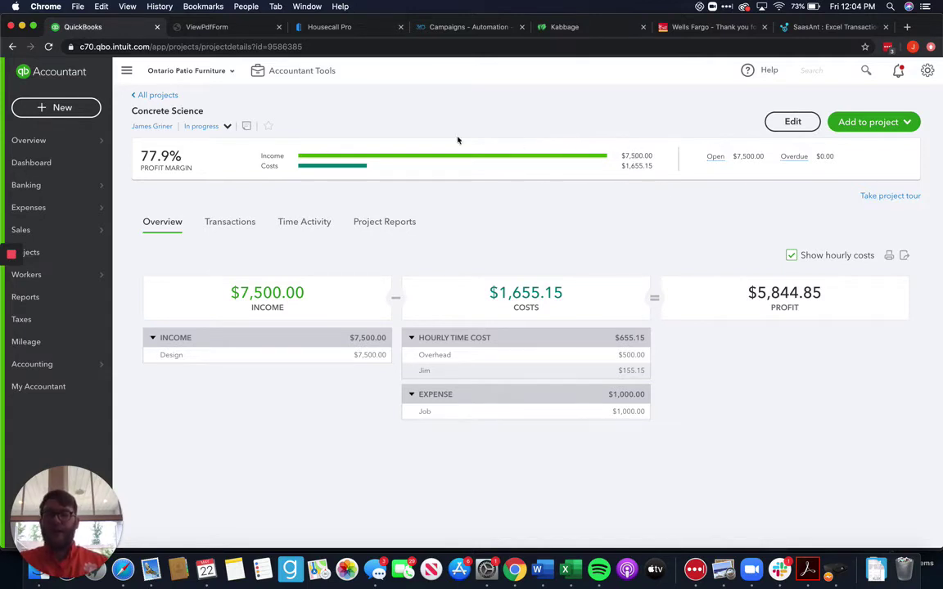
Start a new sales receipt assigned to the Concrete Science project
click(52, 105)
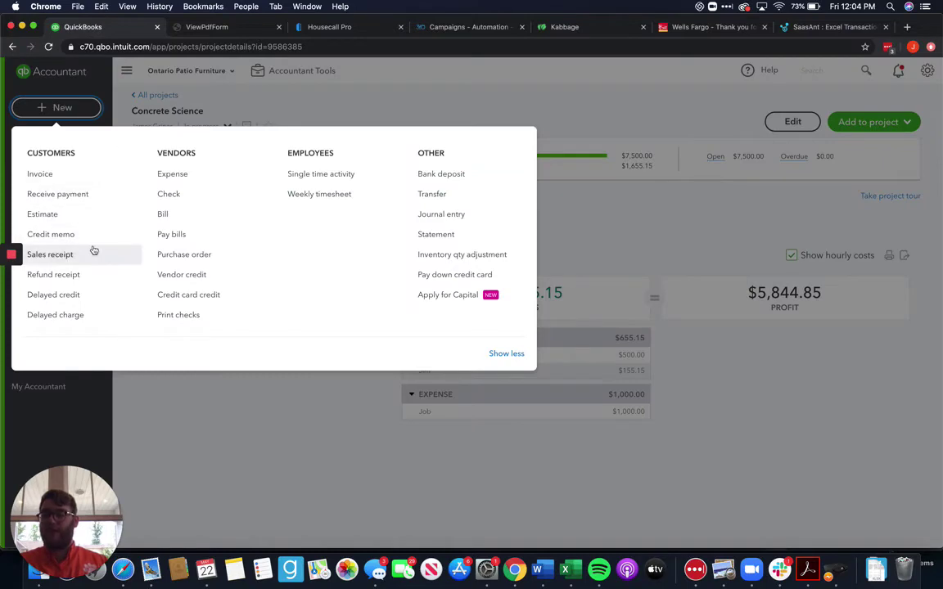
click(51, 254)
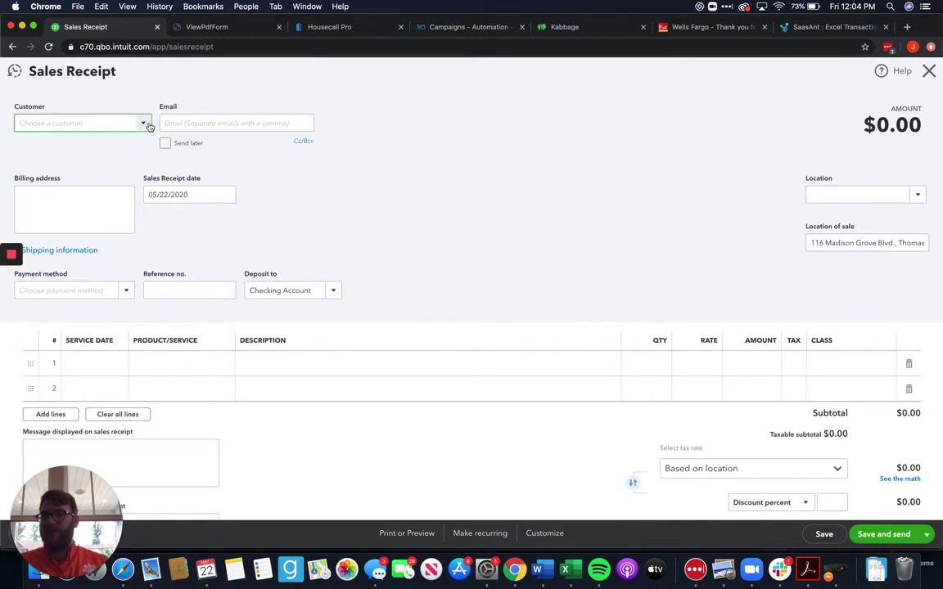
click(147, 123)
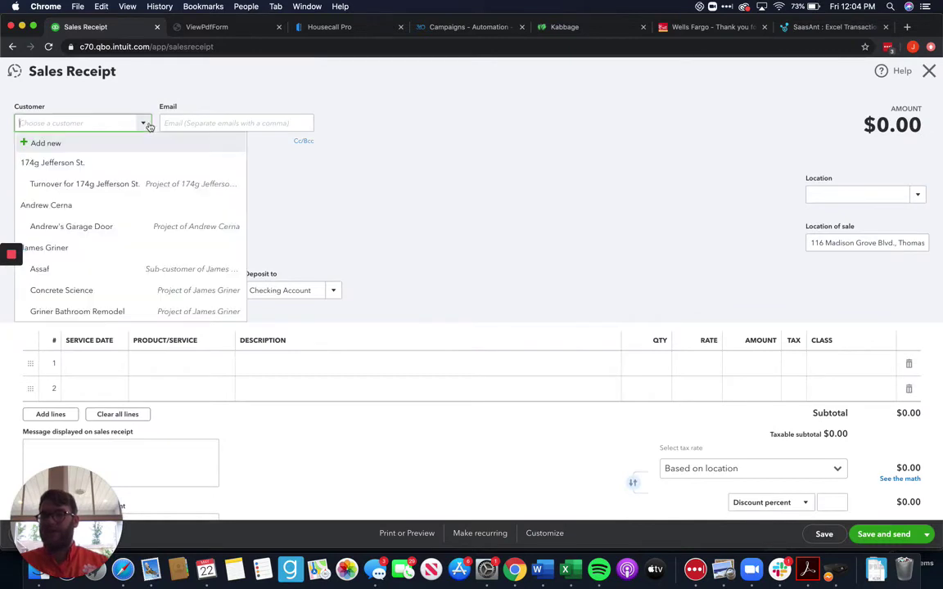
click(83, 290)
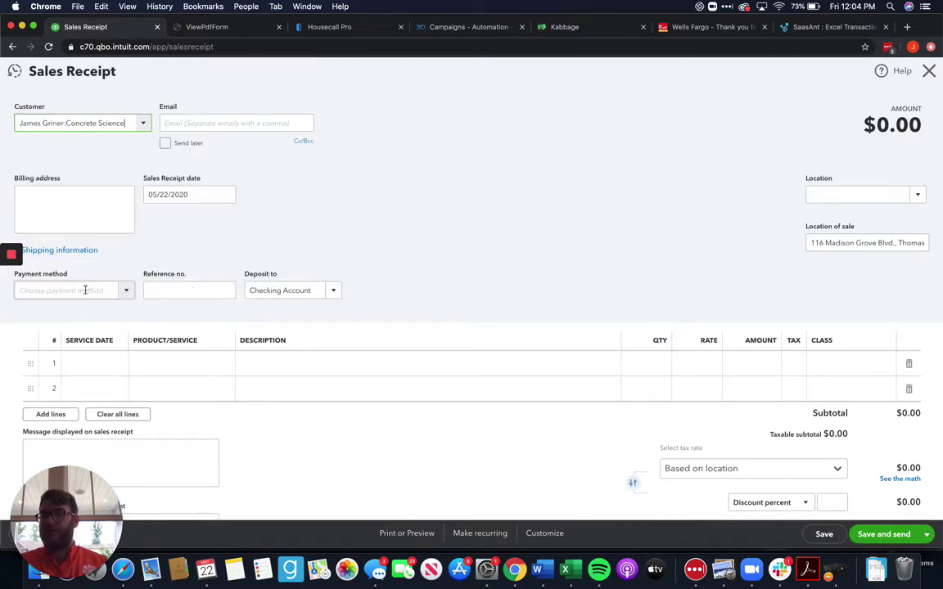
Add an A/C filter replacement line at rate 20, then close receipt 1020
click(233, 363)
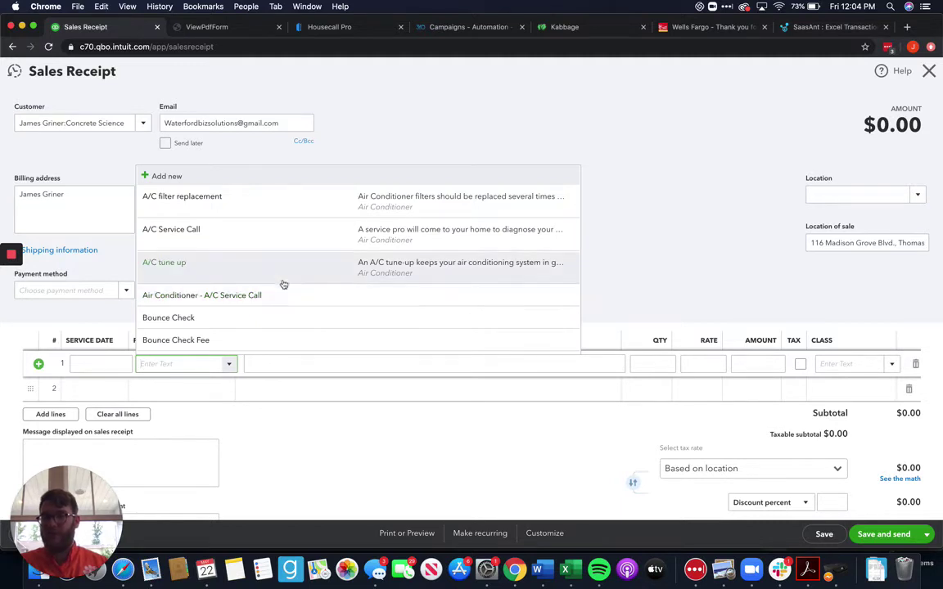
click(315, 209)
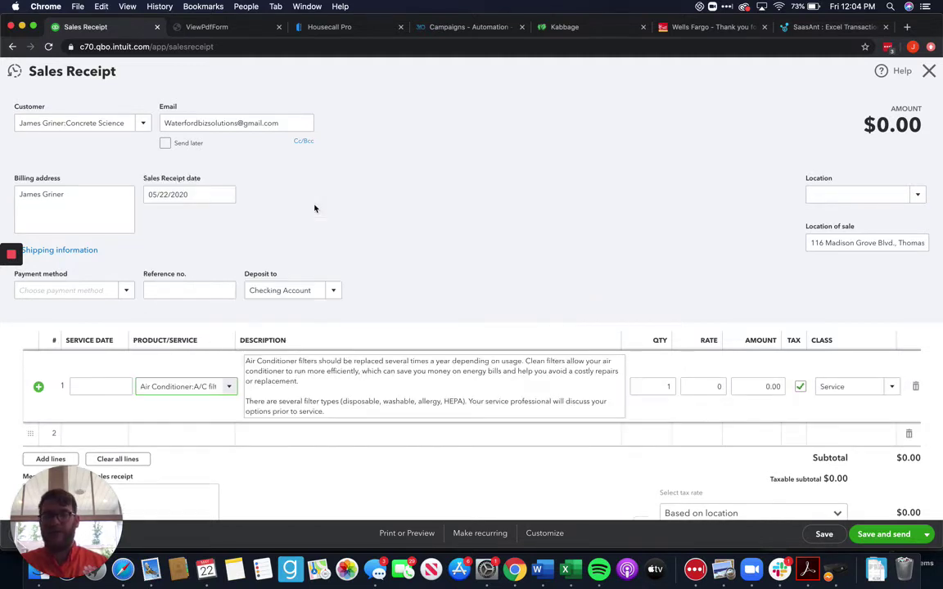
click(700, 386)
text(20)
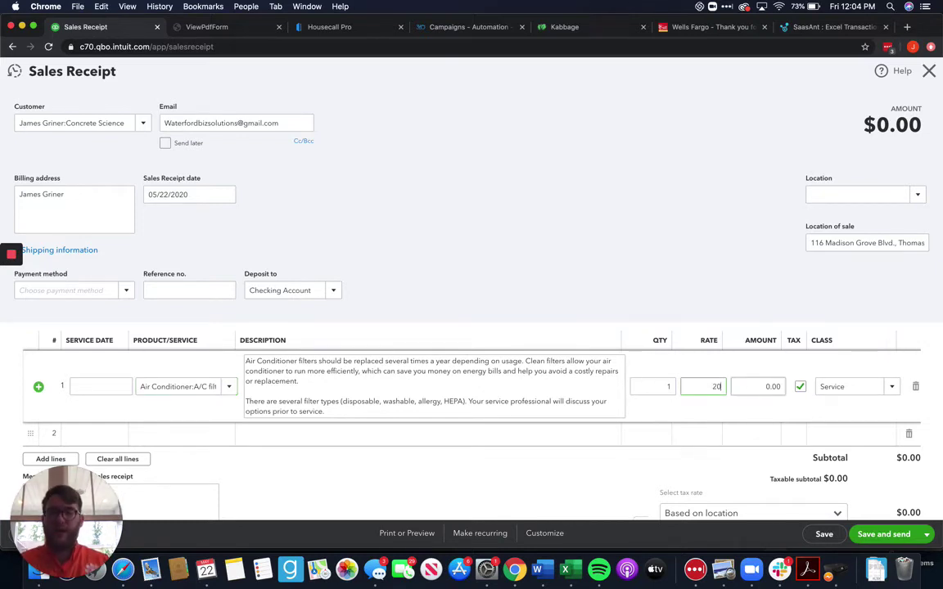
click(390, 323)
scroll(614, 282, down, 5)
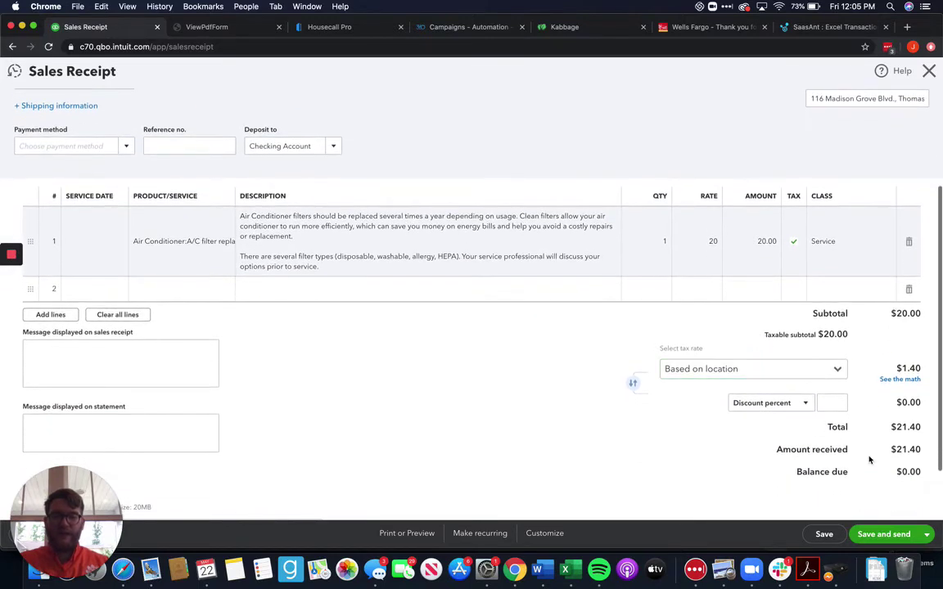
scroll(722, 359, up, 2)
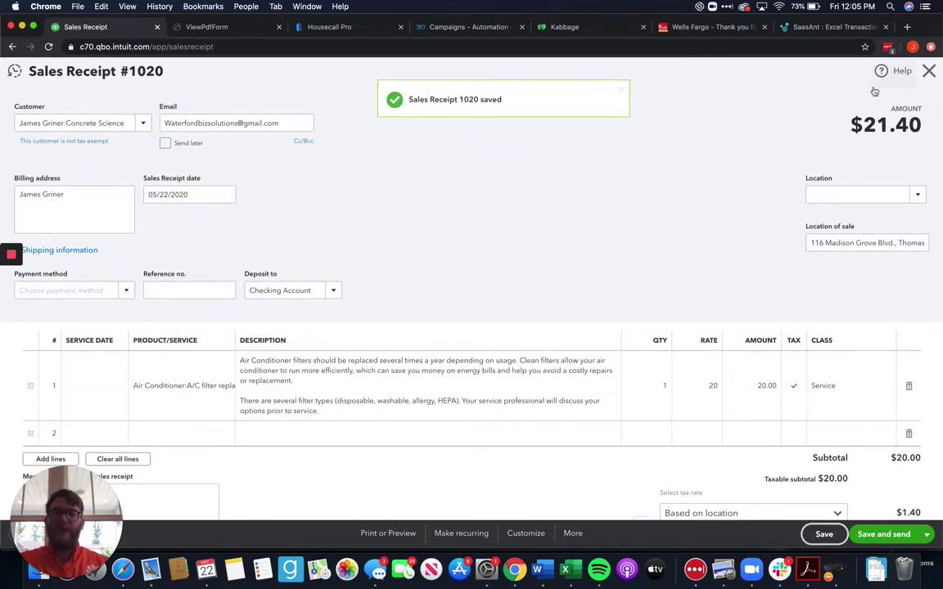
click(930, 73)
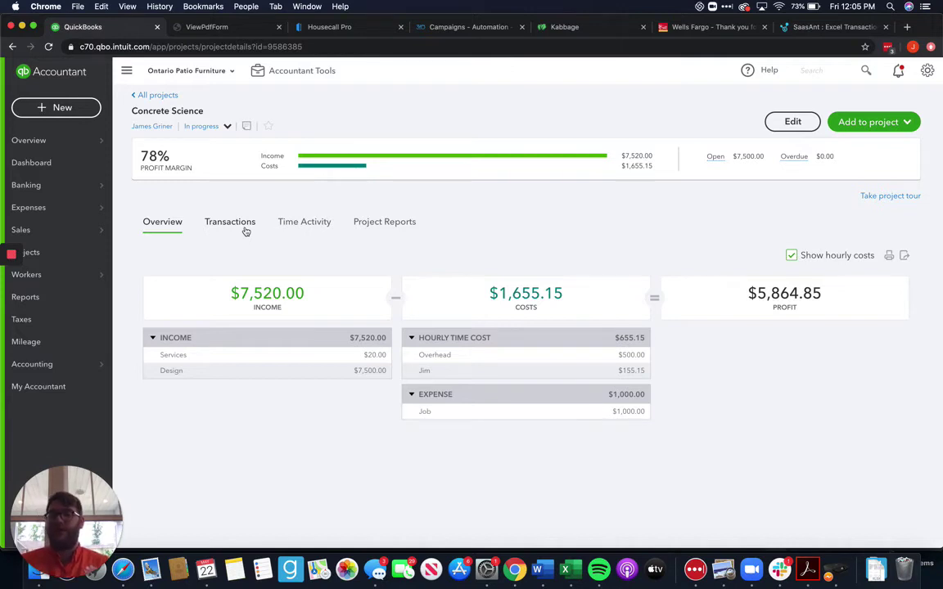
View Concrete Science's Transactions tab, check Overview, then return to Transactions
click(245, 230)
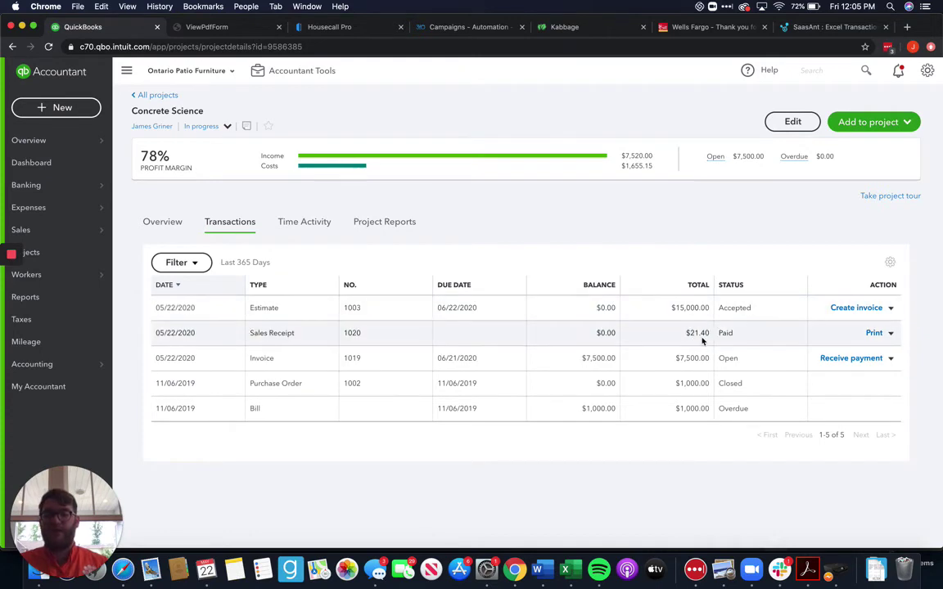
click(177, 221)
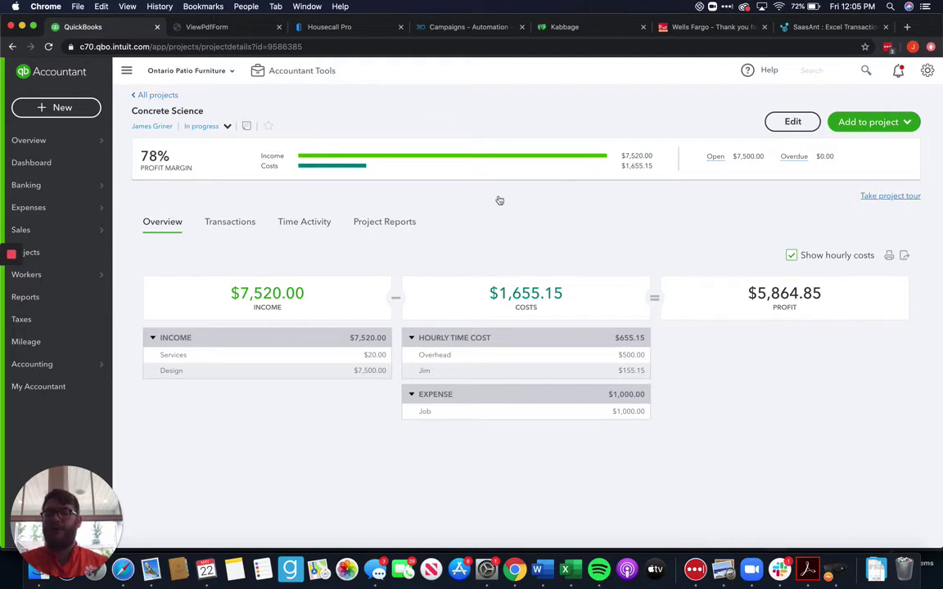
click(232, 224)
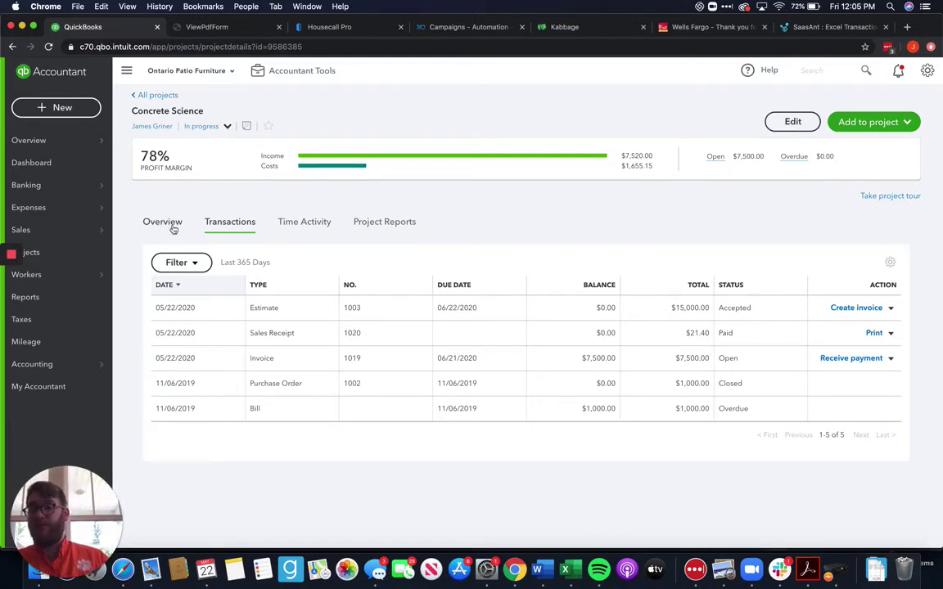
Record the $7,500 payment on invoice 1019 and save it
click(82, 112)
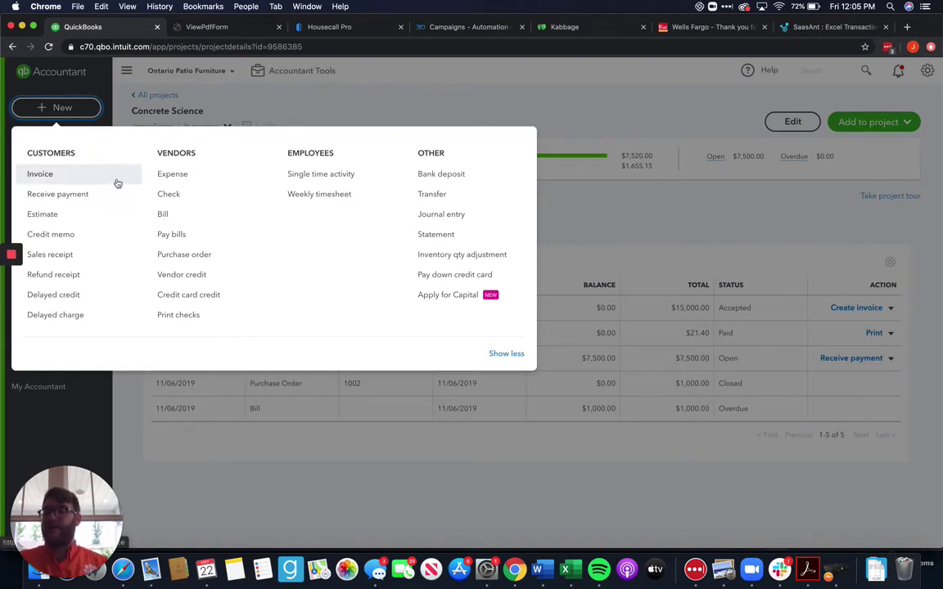
click(730, 322)
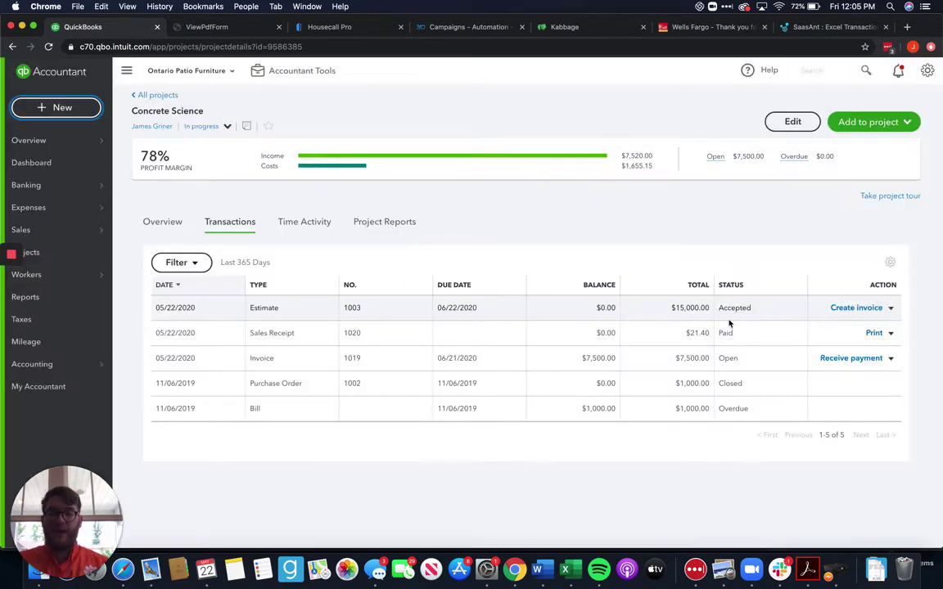
click(850, 358)
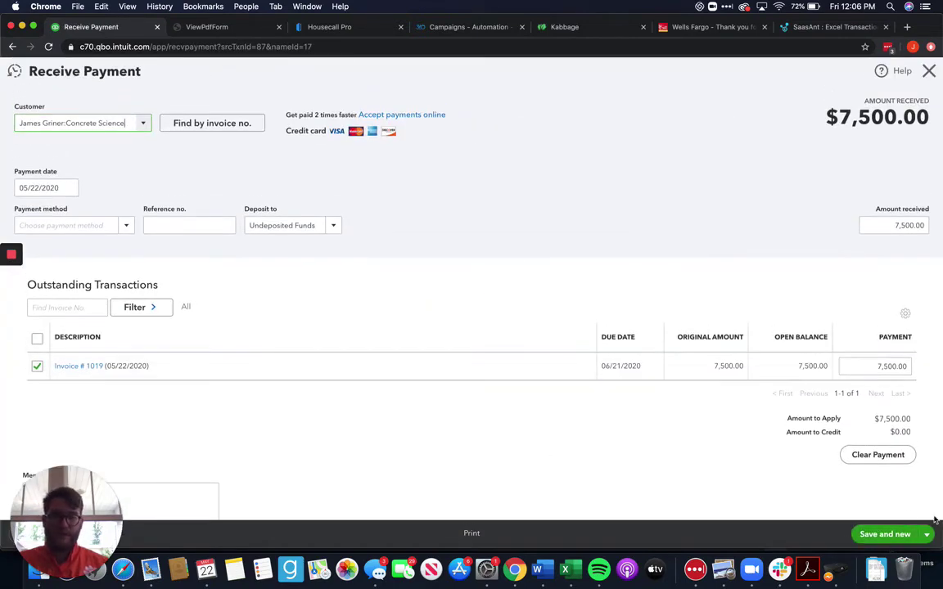
click(926, 534)
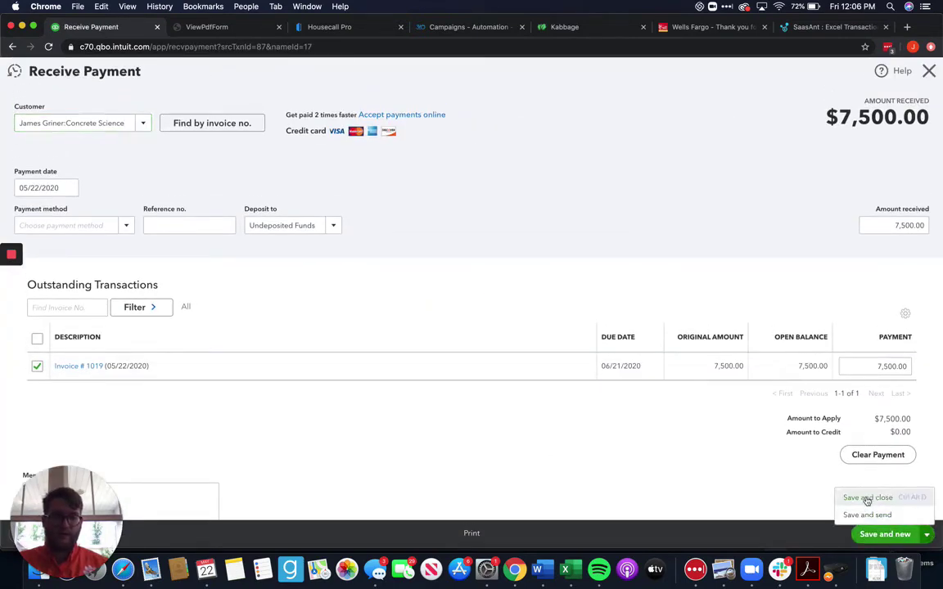
click(870, 503)
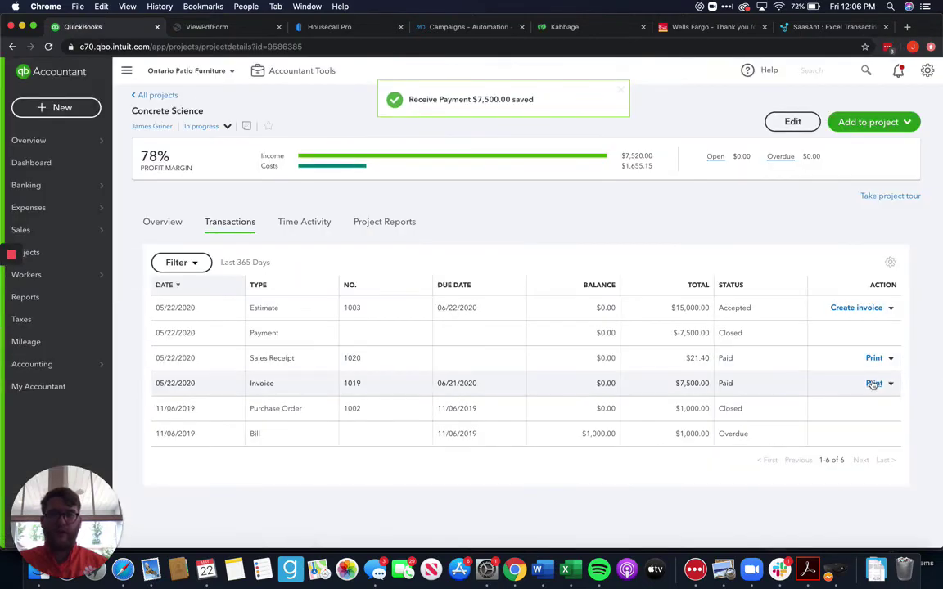
Invoice 50% of the accepted estimate and save it as invoice 1021
click(851, 308)
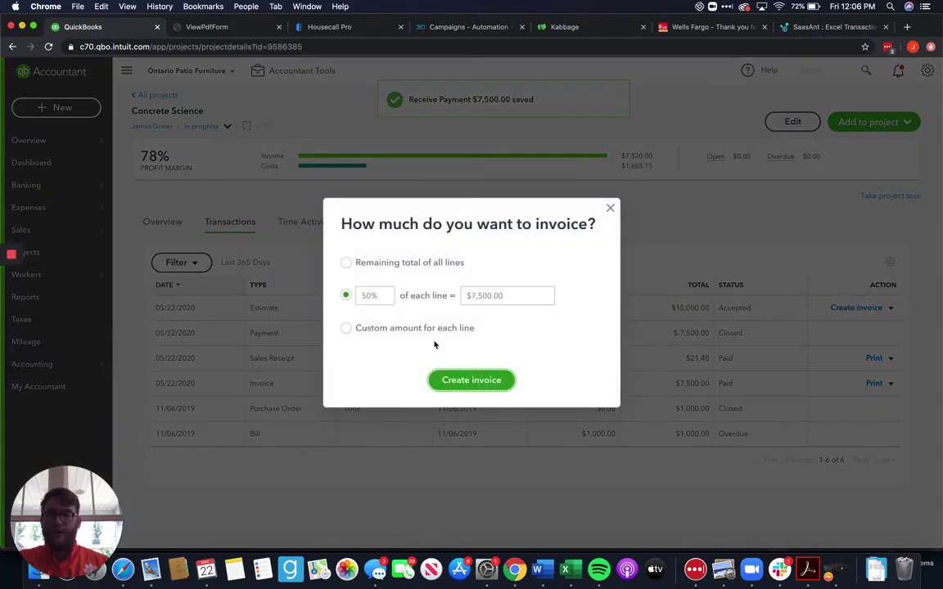
click(472, 377)
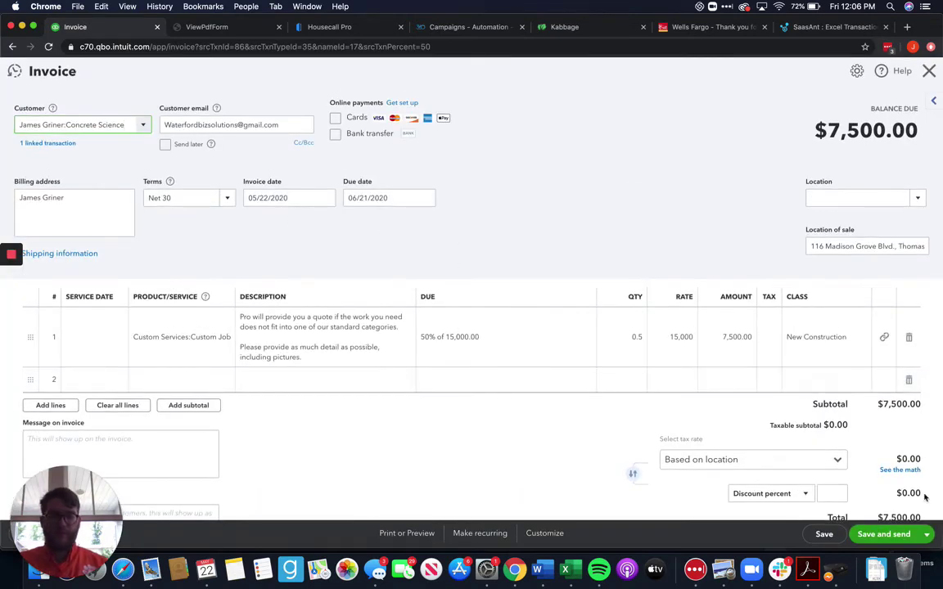
click(822, 534)
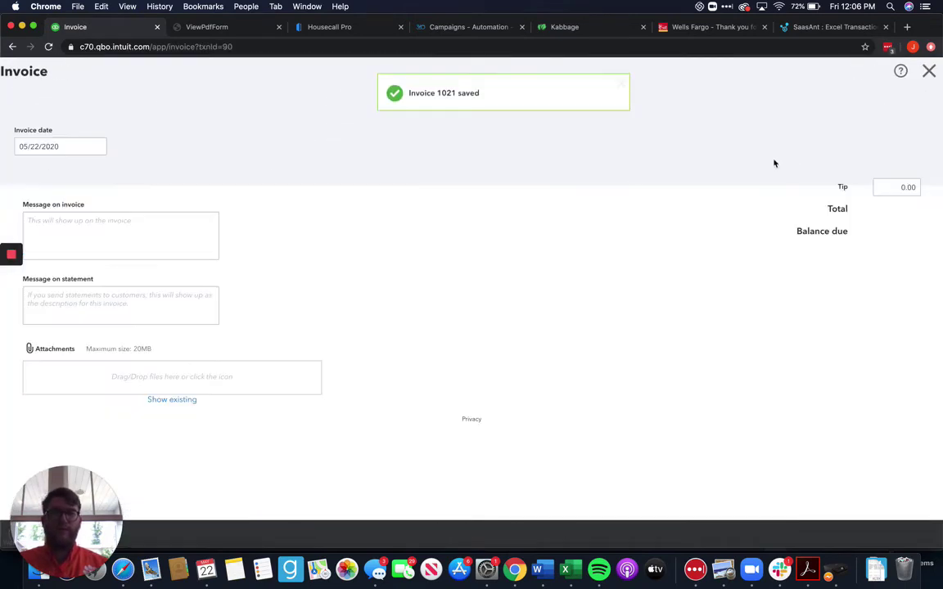
Receive the $7,500 payment on invoice 1021 by Check, reference number 1001, and save
click(881, 158)
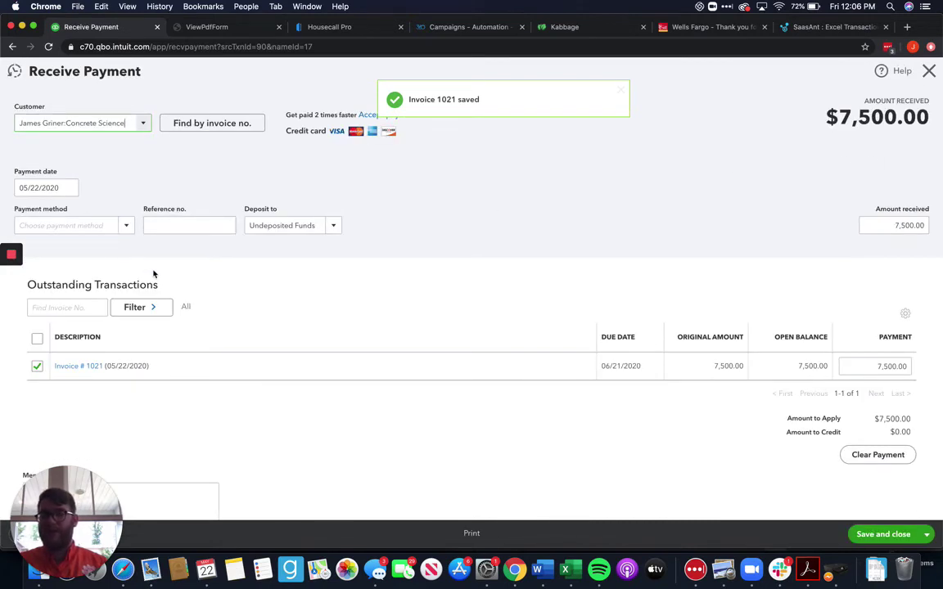
click(90, 224)
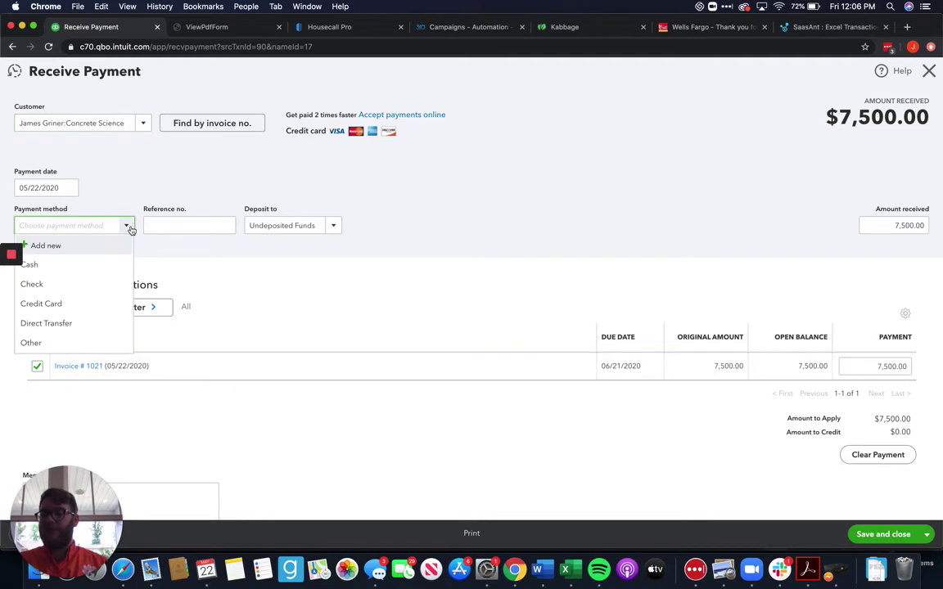
click(86, 284)
click(200, 226)
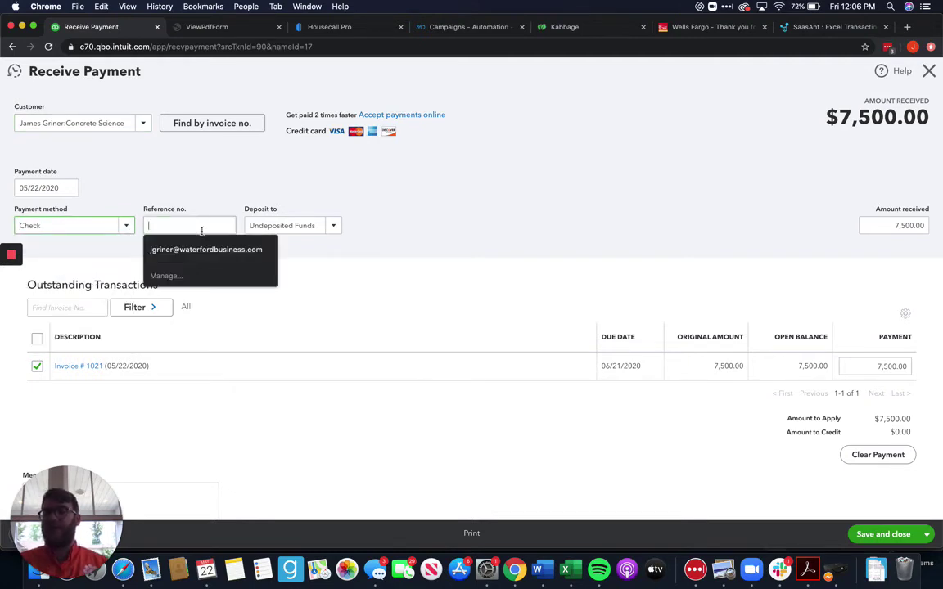
text(1001)
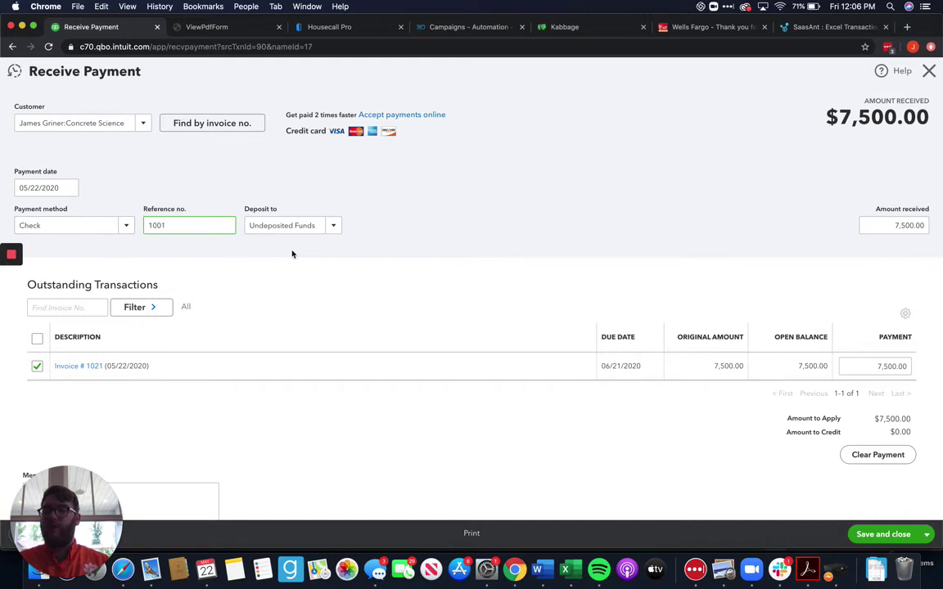
click(317, 265)
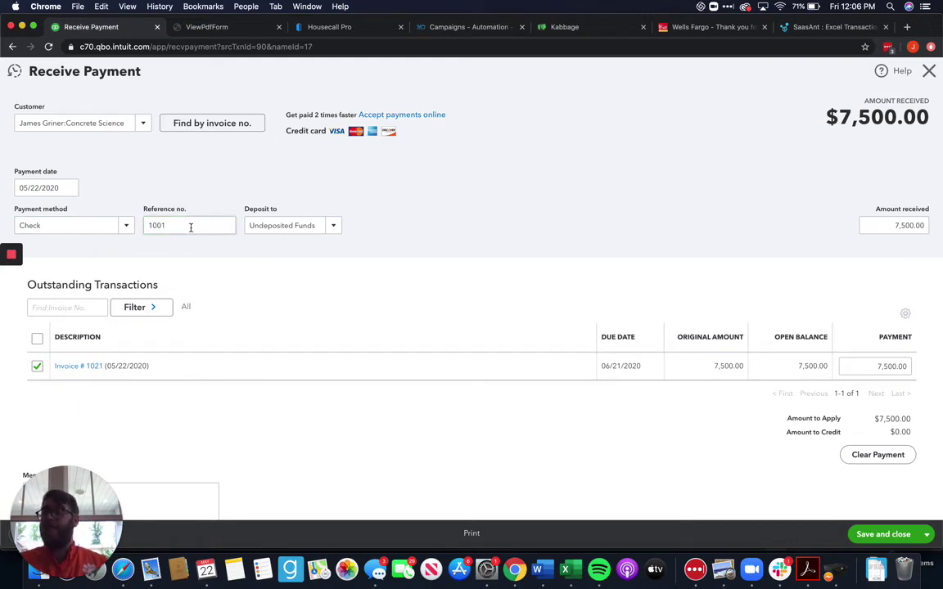
click(157, 225)
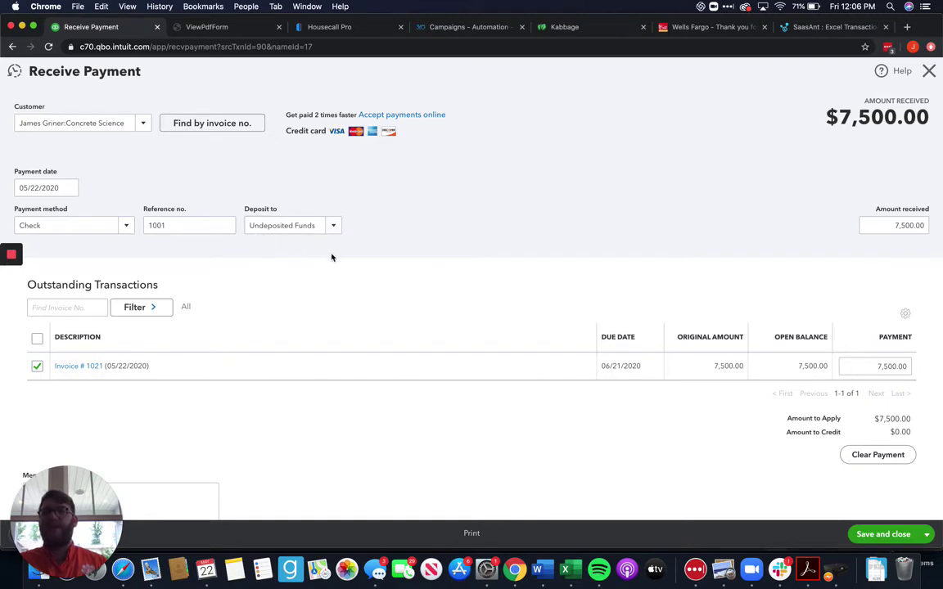
click(896, 534)
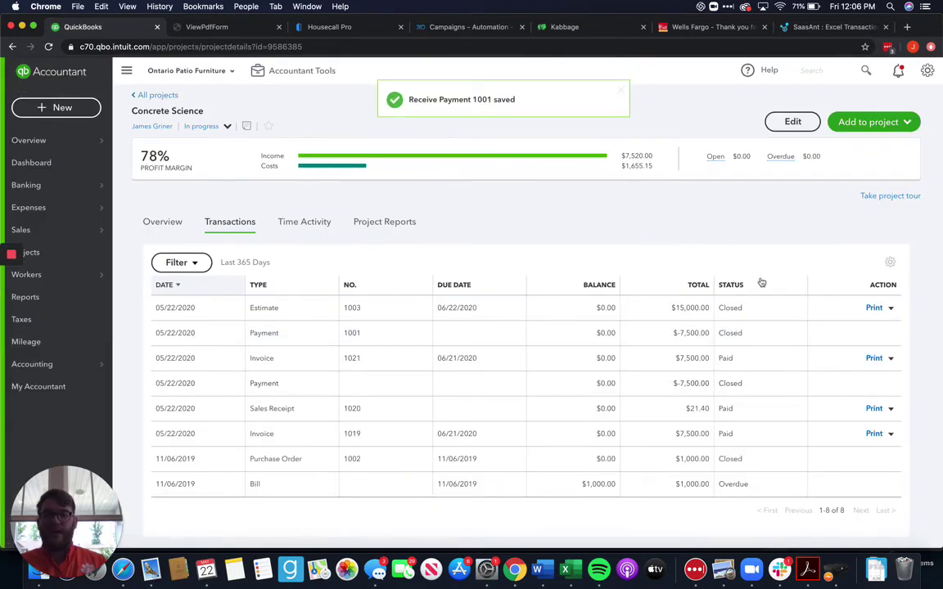
Reload the Concrete Science overview showing $15,020 income and 89% margin, dismissing the tour popup
click(48, 47)
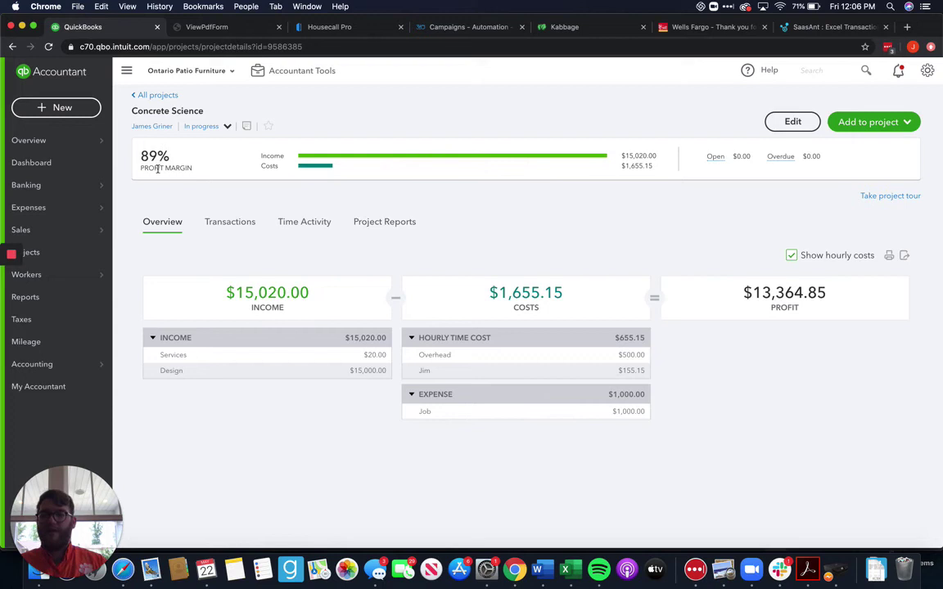
drag(166, 152, 129, 154)
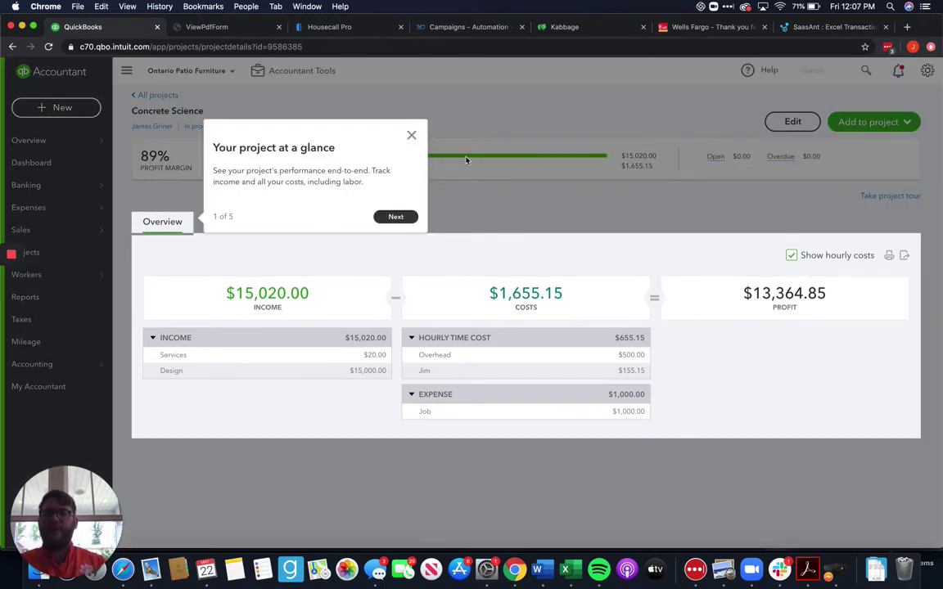
click(411, 136)
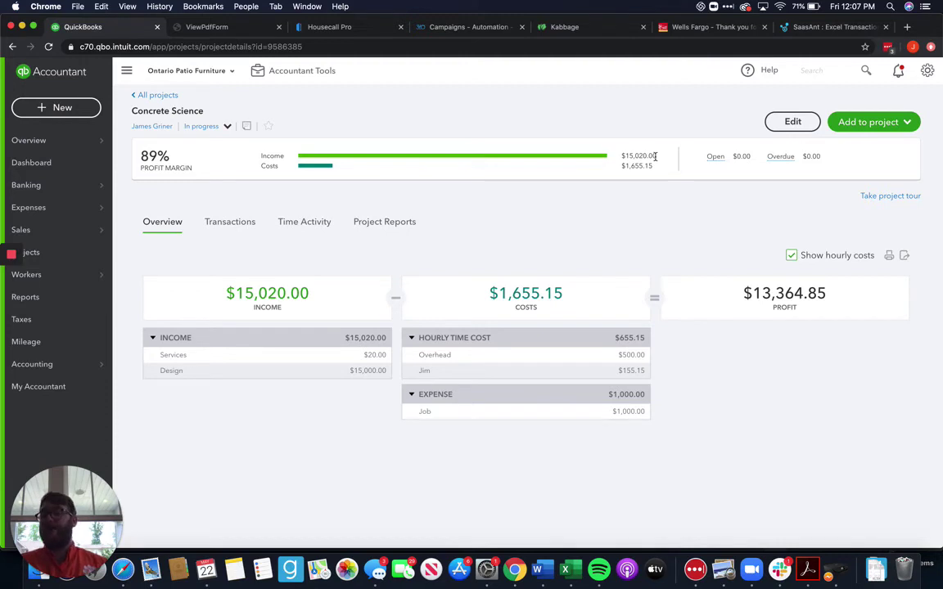
Start a new refund receipt for the Concrete Science project
click(62, 107)
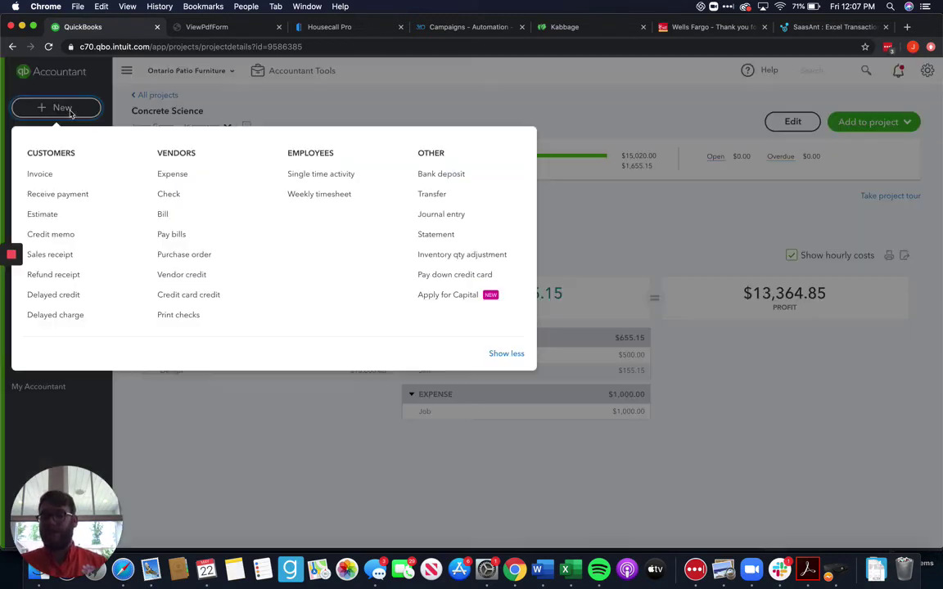
click(75, 281)
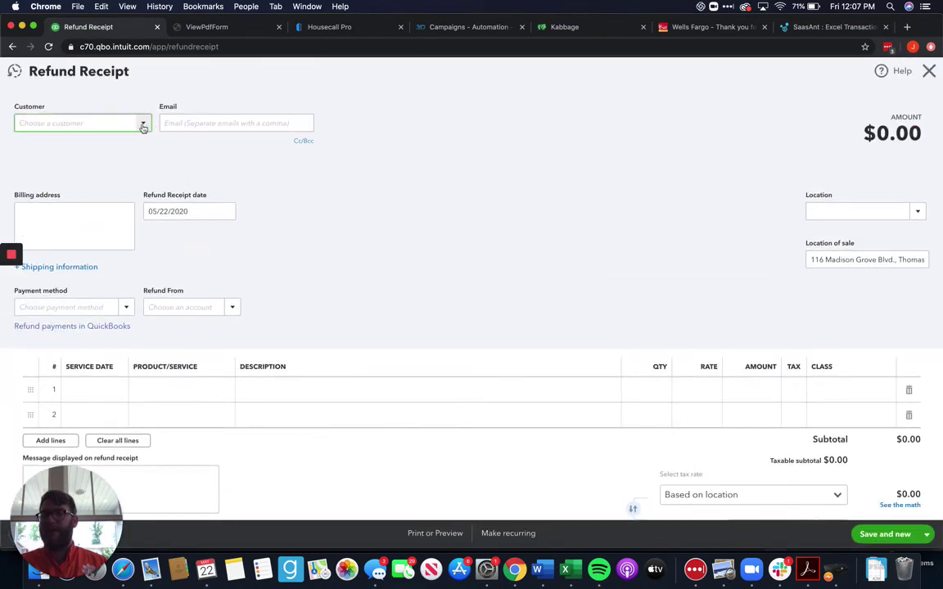
click(143, 123)
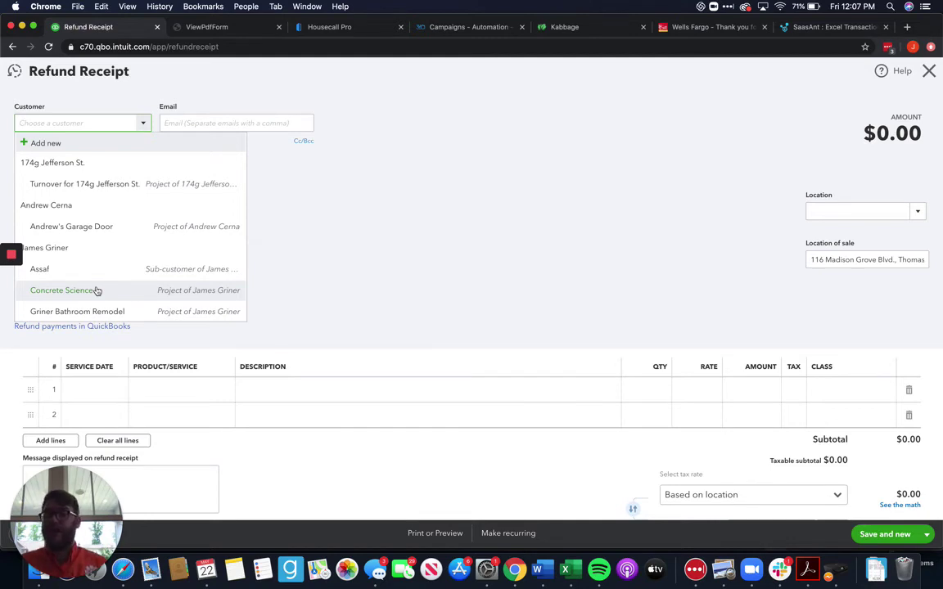
click(97, 290)
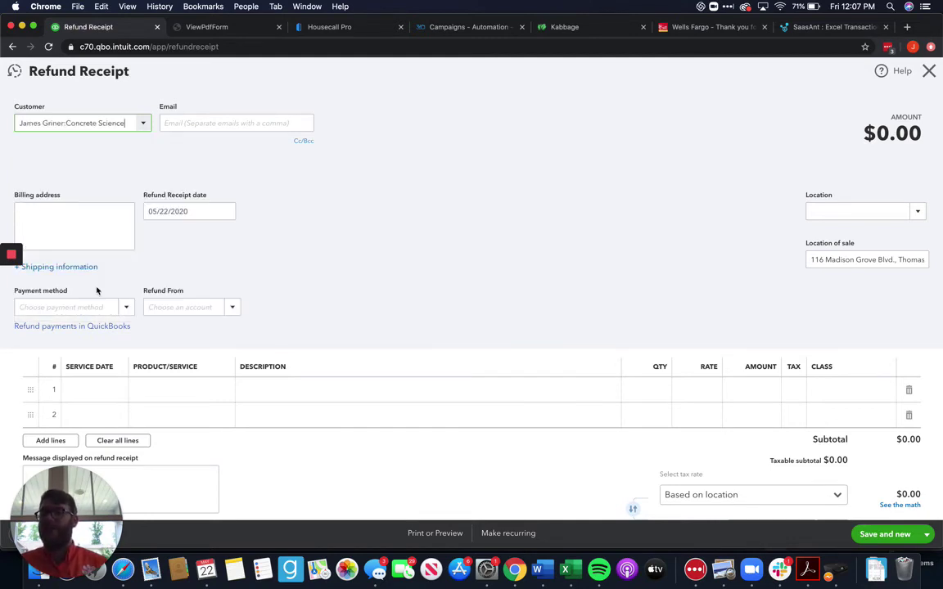
Add a non-taxable Custom Services: Custom Job line at rate 500
click(207, 390)
text(Cus)
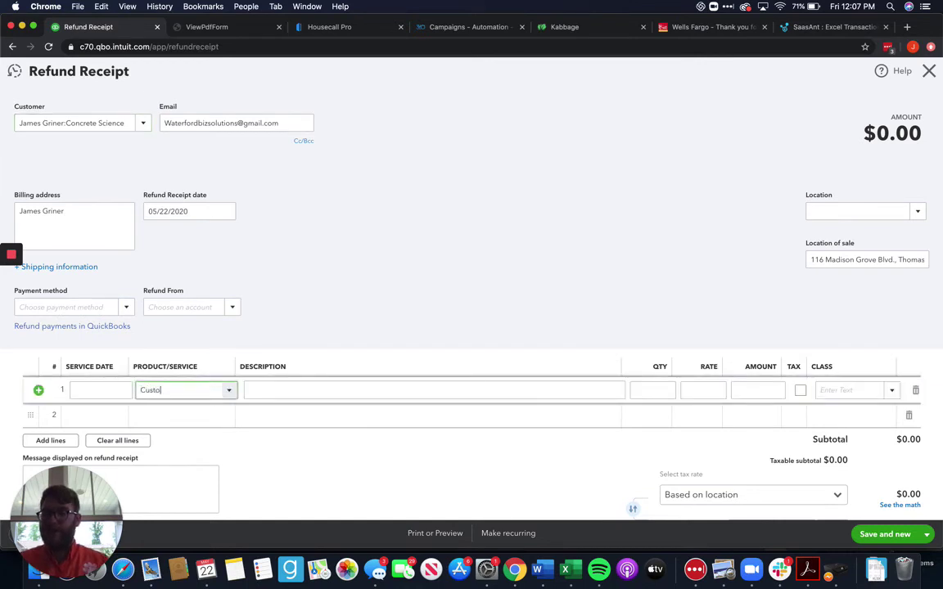
text(to)
click(247, 463)
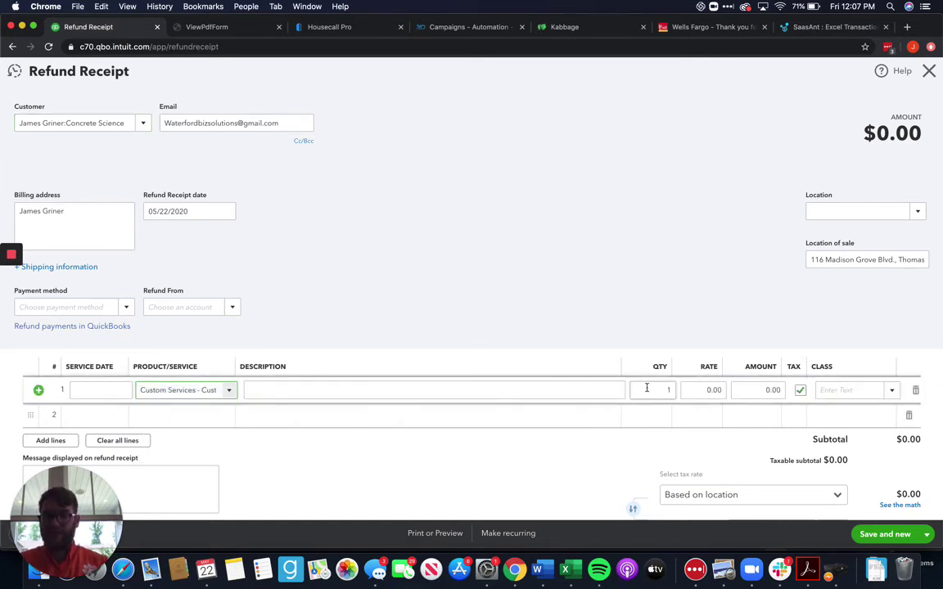
click(706, 388)
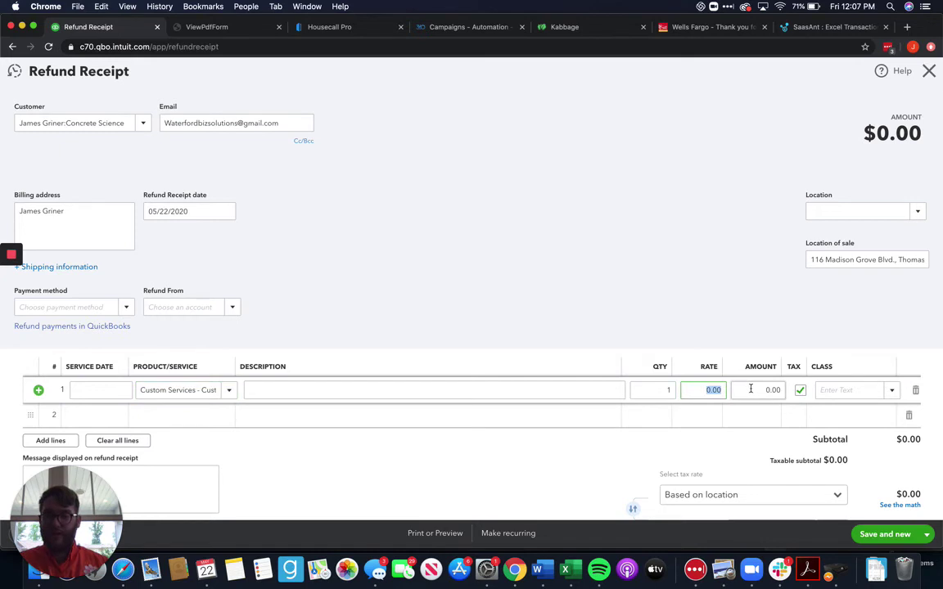
text(500)
click(714, 241)
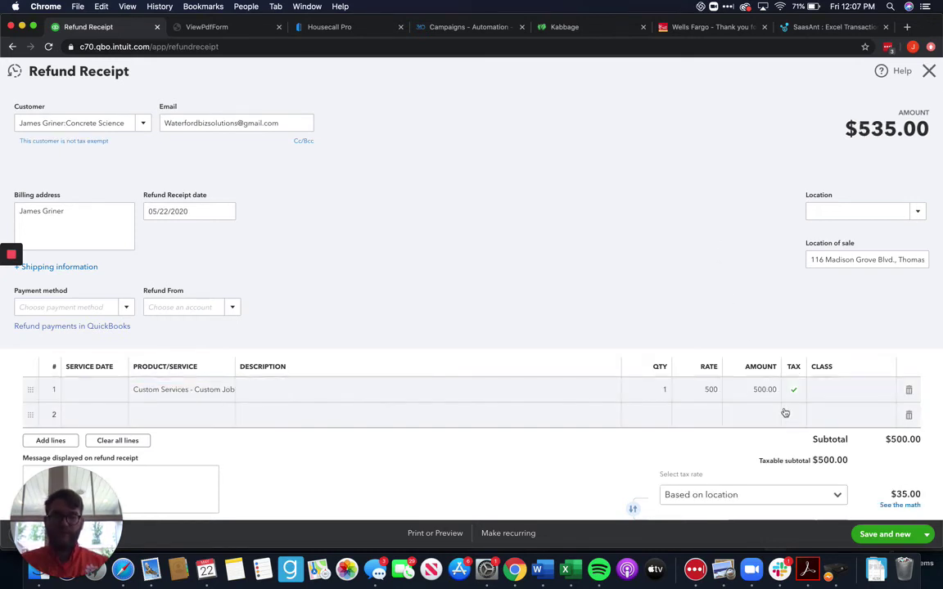
scroll(784, 393, down, 3)
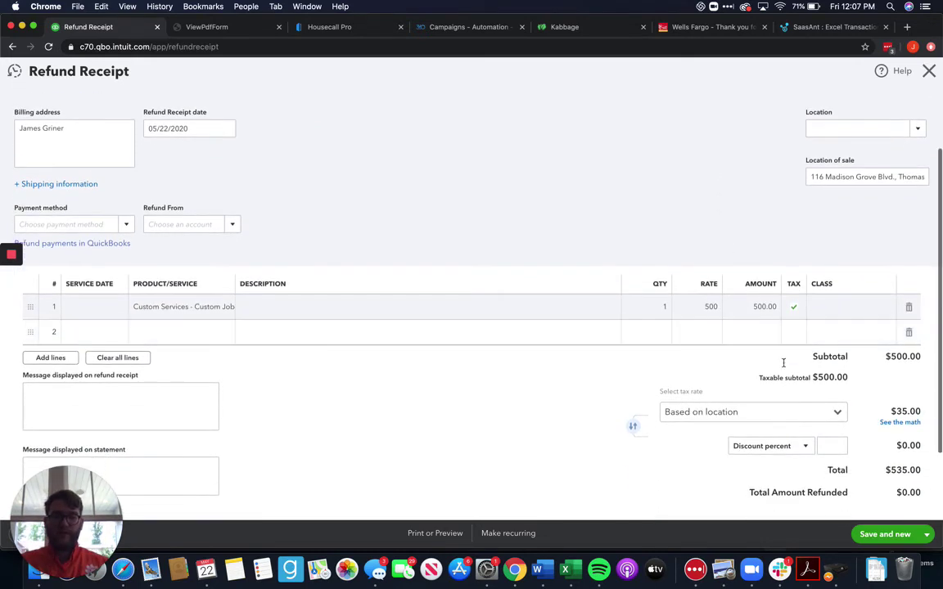
click(796, 310)
click(799, 307)
click(751, 194)
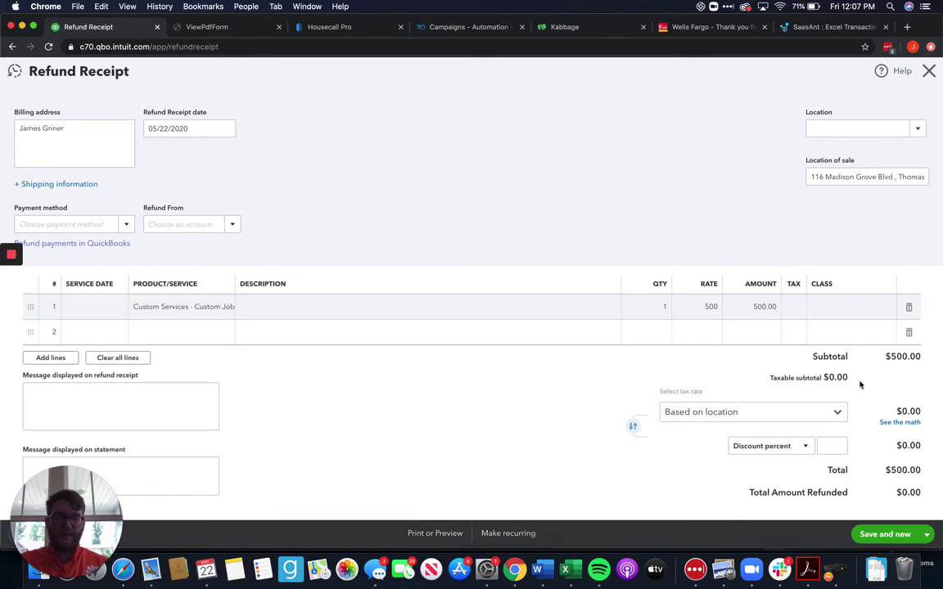
Save and close the refund receipt, answering Yes to the Class prompt
scroll(853, 380, down, 2)
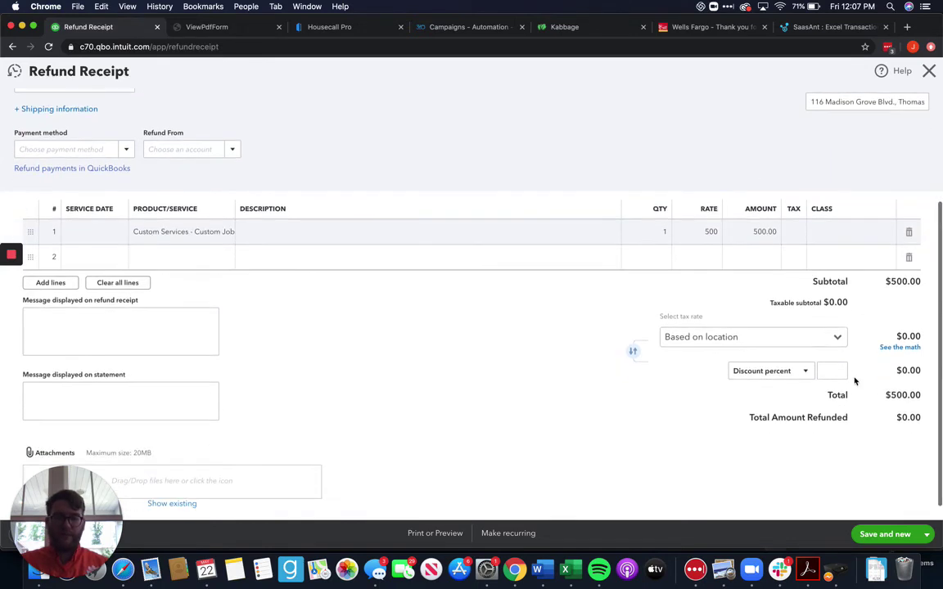
scroll(852, 381, up, 5)
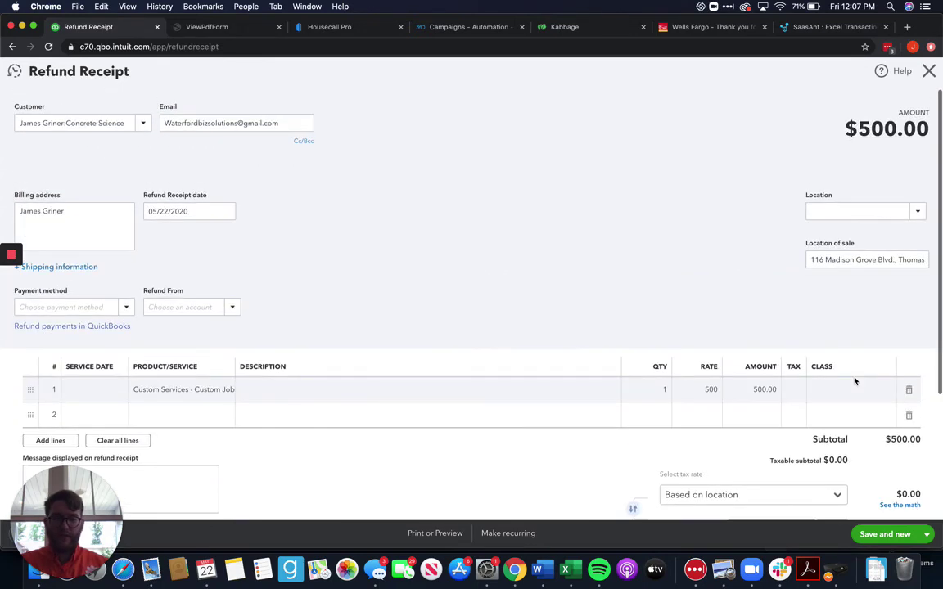
click(927, 534)
click(880, 498)
click(575, 330)
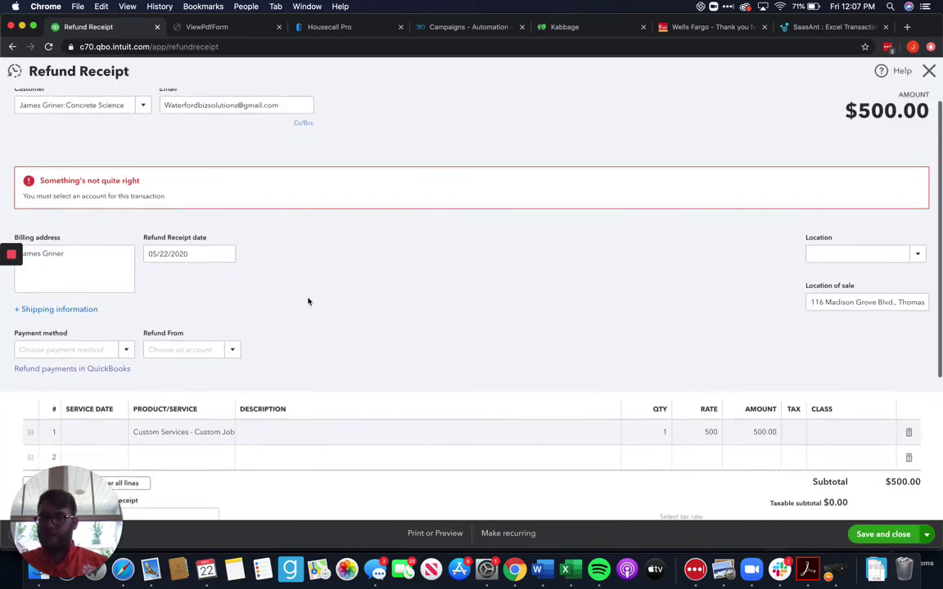
Set the refund's payment method to Check, refunded from Checking Account
scroll(307, 301, down, 1)
click(122, 315)
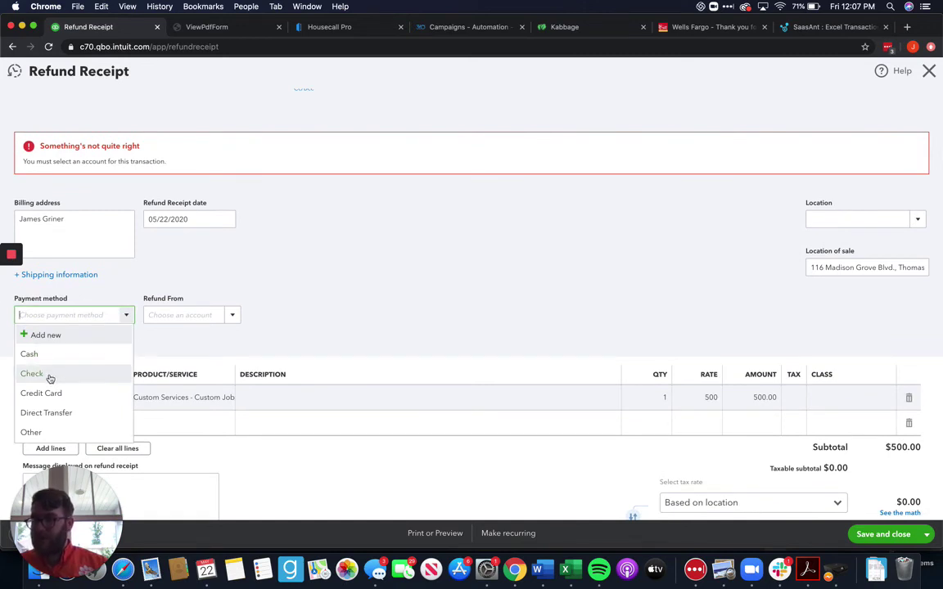
click(52, 374)
click(125, 317)
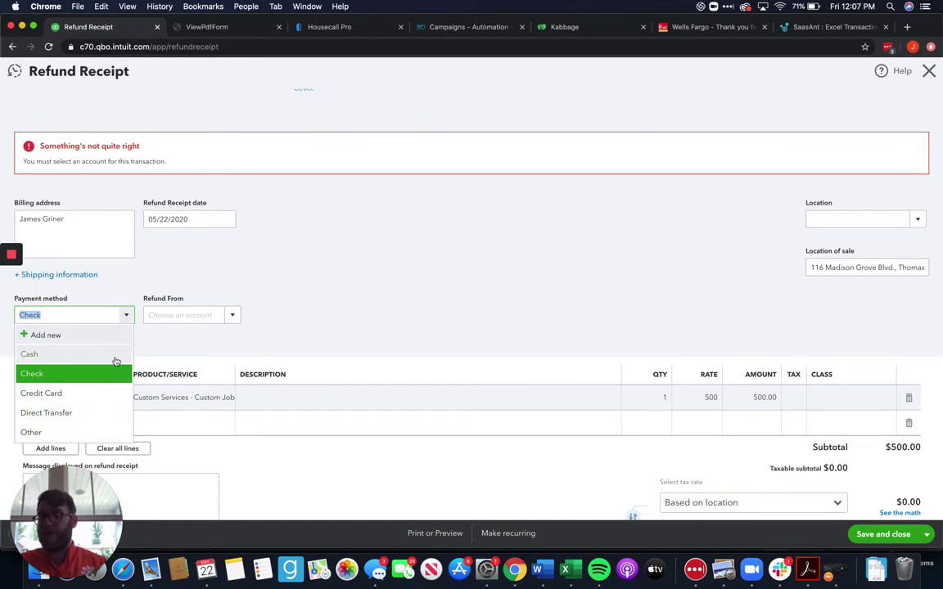
click(104, 375)
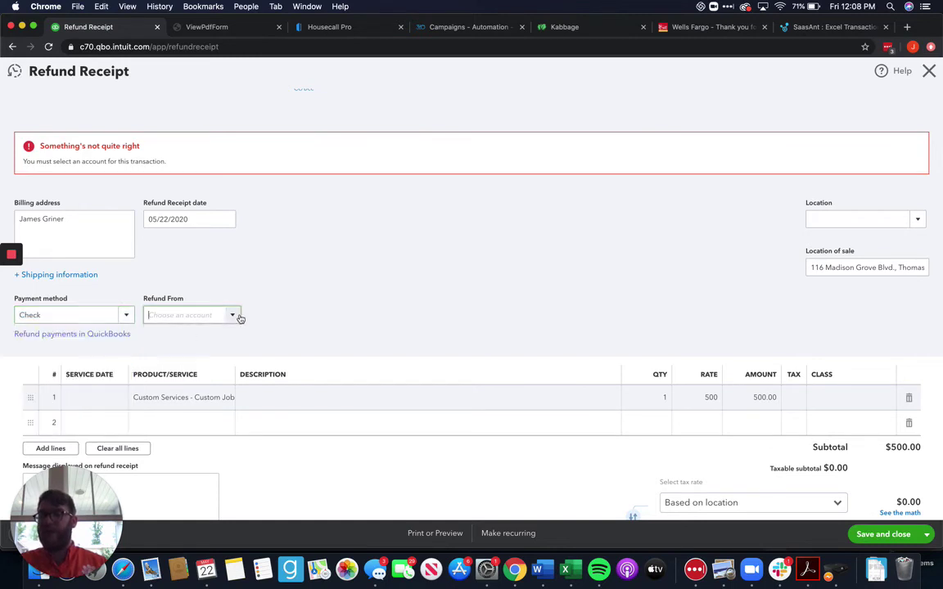
click(232, 315)
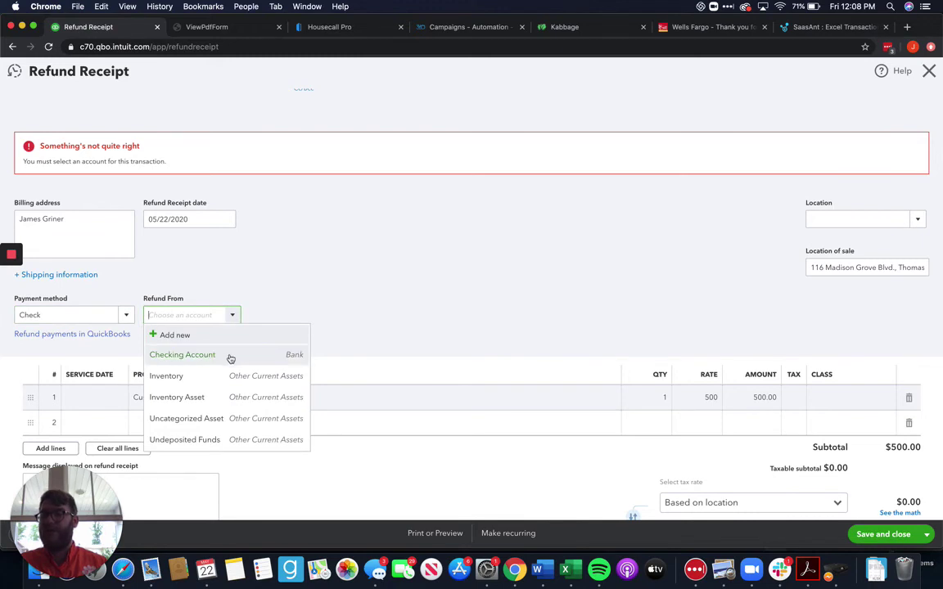
click(231, 357)
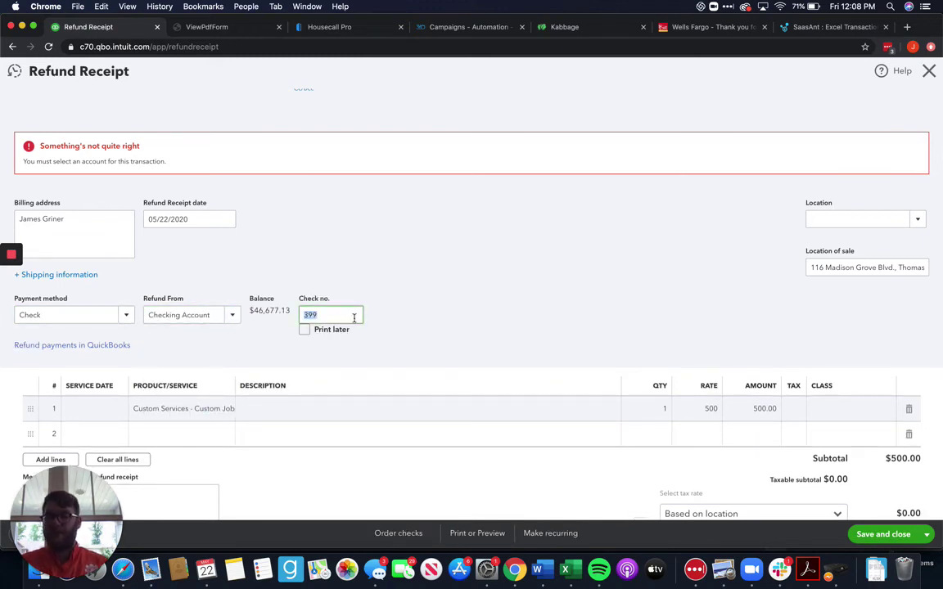
Change the check number from 399 to 400 and save the refund
click(551, 309)
scroll(551, 310, down, 2)
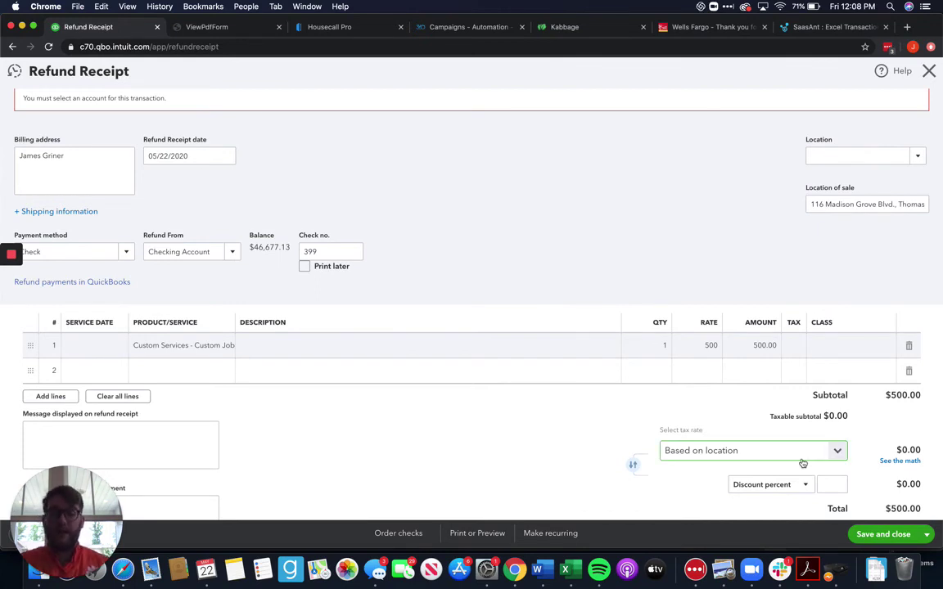
scroll(676, 437, down, 2)
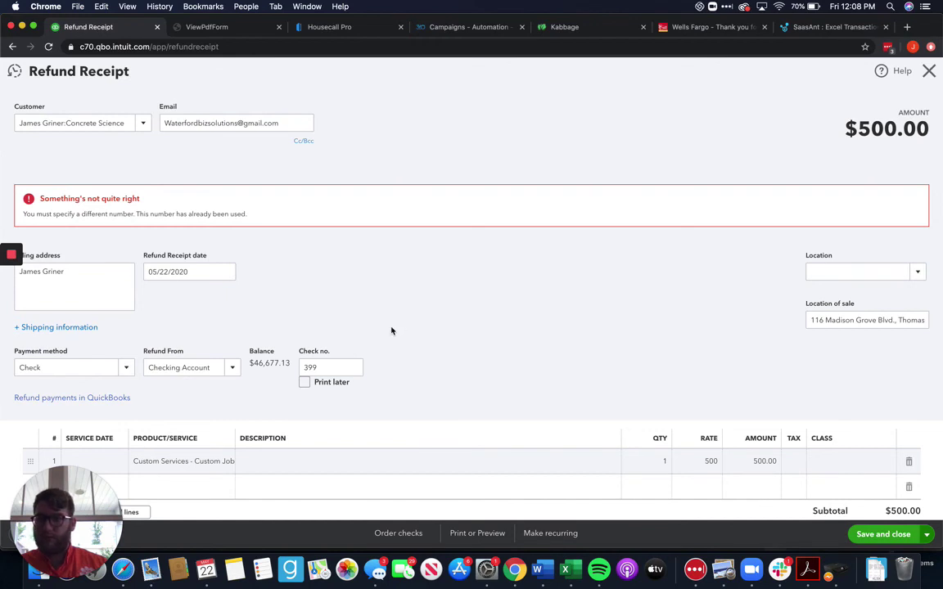
click(332, 365)
double_click(332, 364)
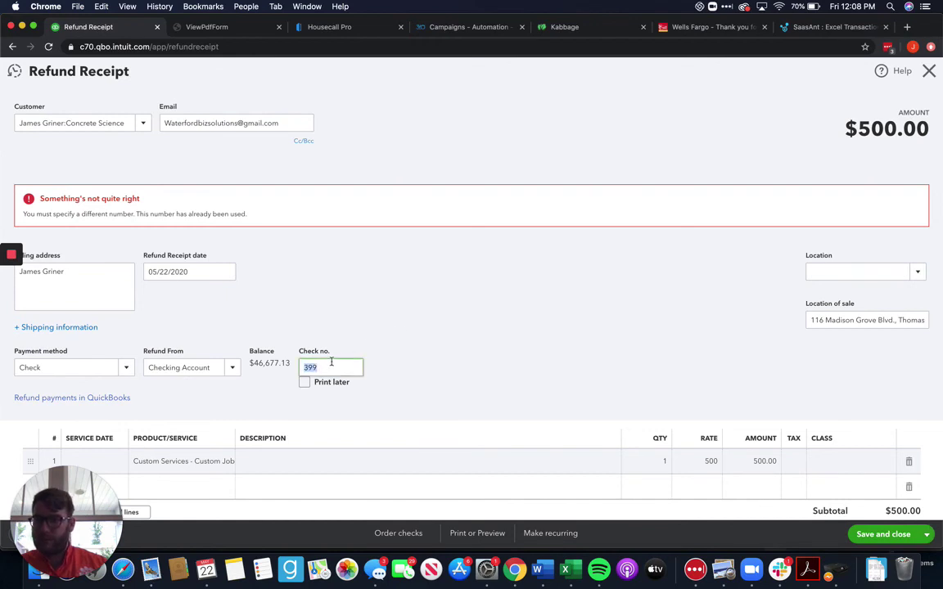
text(400)
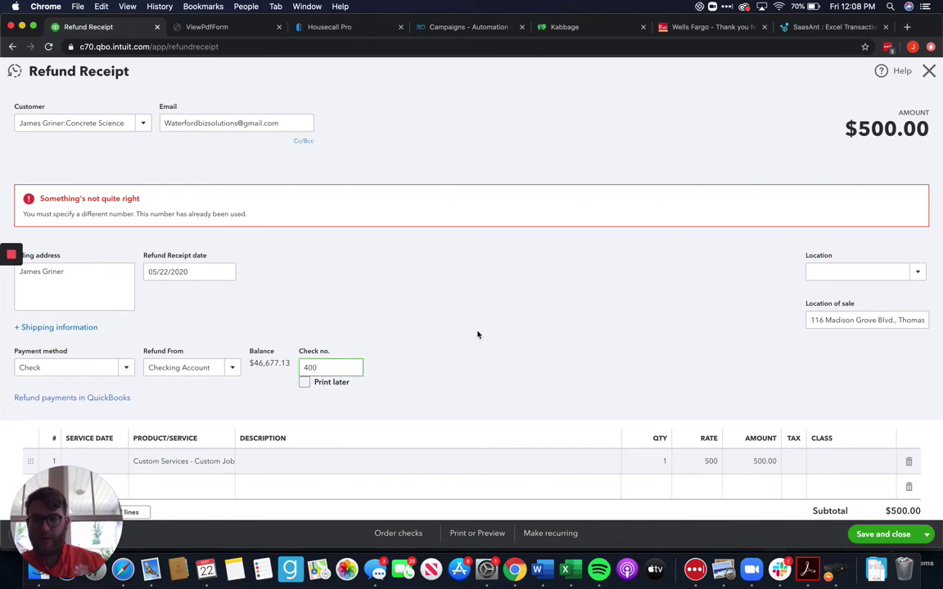
scroll(515, 329, down, 5)
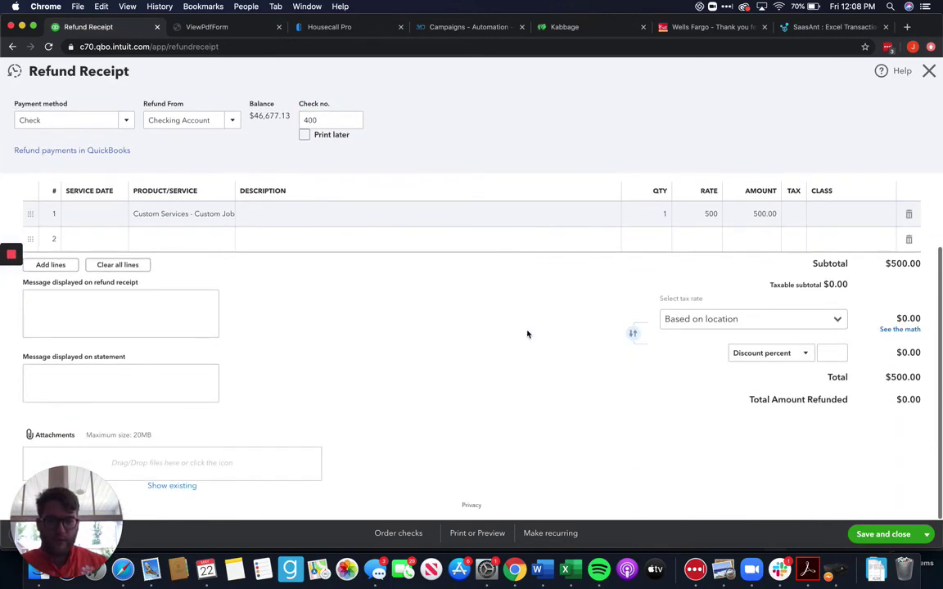
click(891, 534)
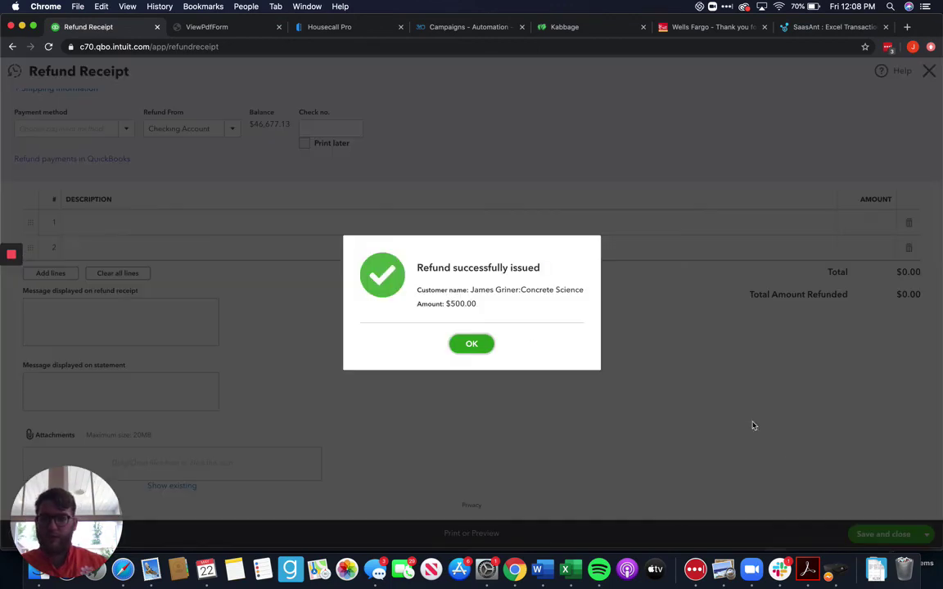
Dismiss the refund confirmation, view the project's transactions listing Refund 1022, and open + New
click(484, 346)
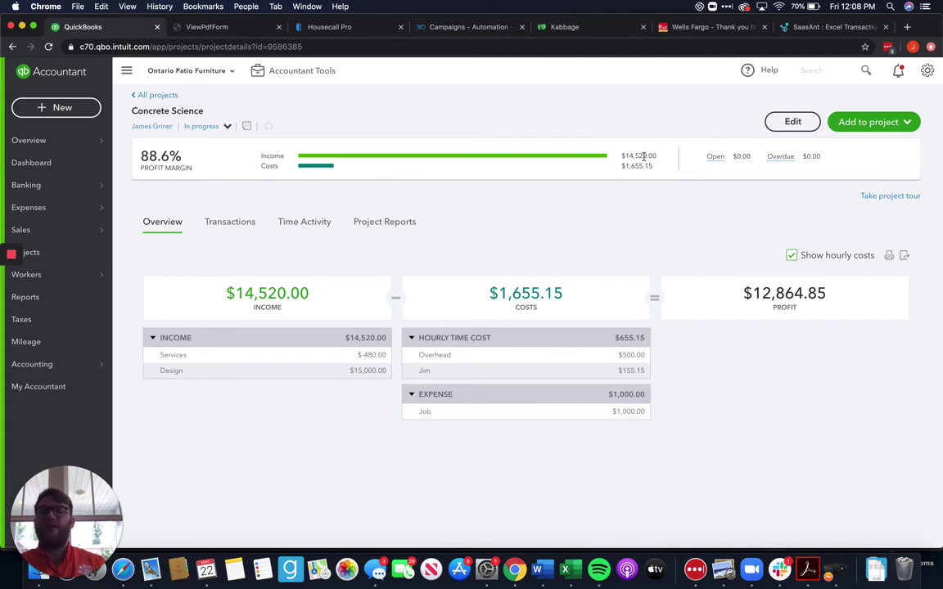
click(214, 221)
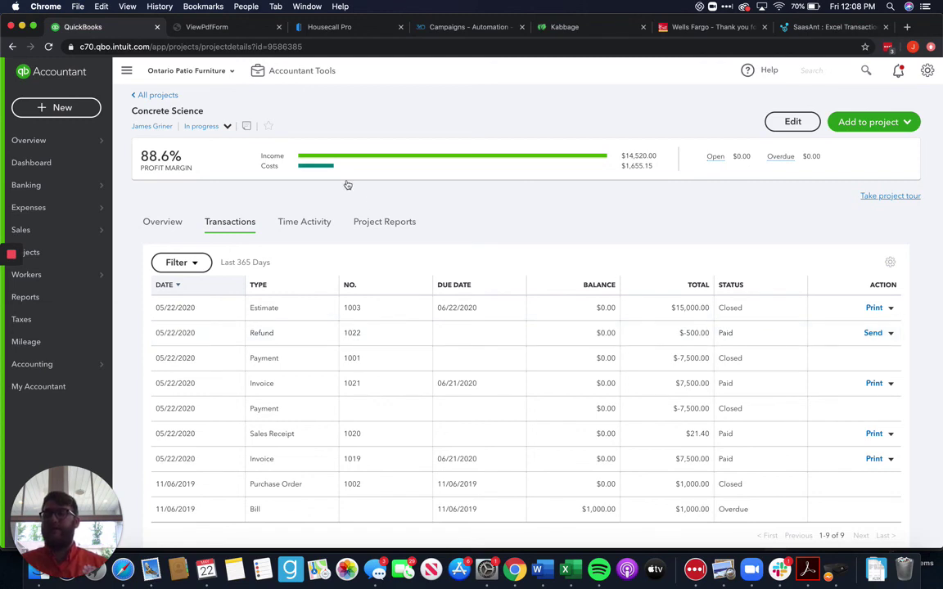
click(71, 109)
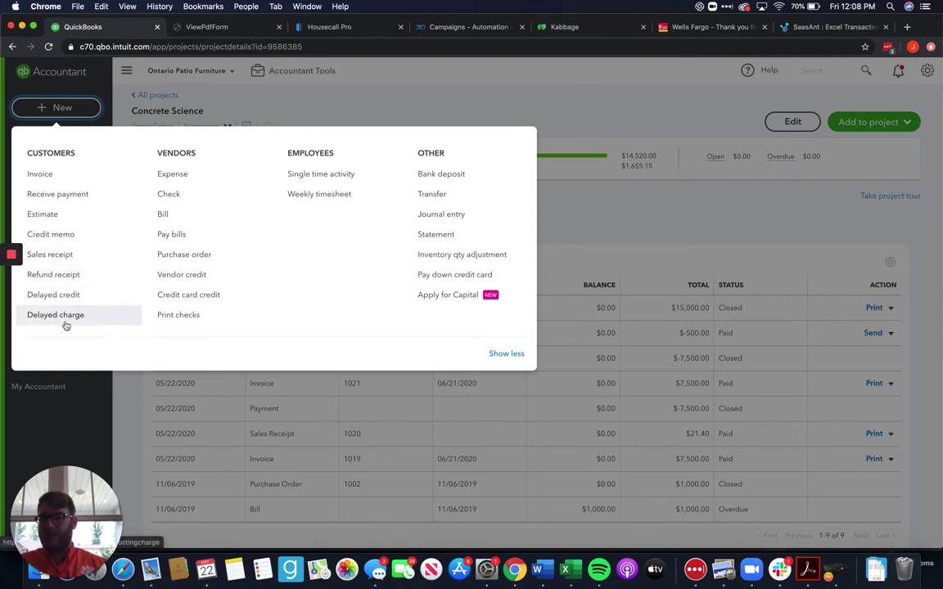
Start a new invoice and close its customer list without choosing a customer
click(70, 175)
click(143, 124)
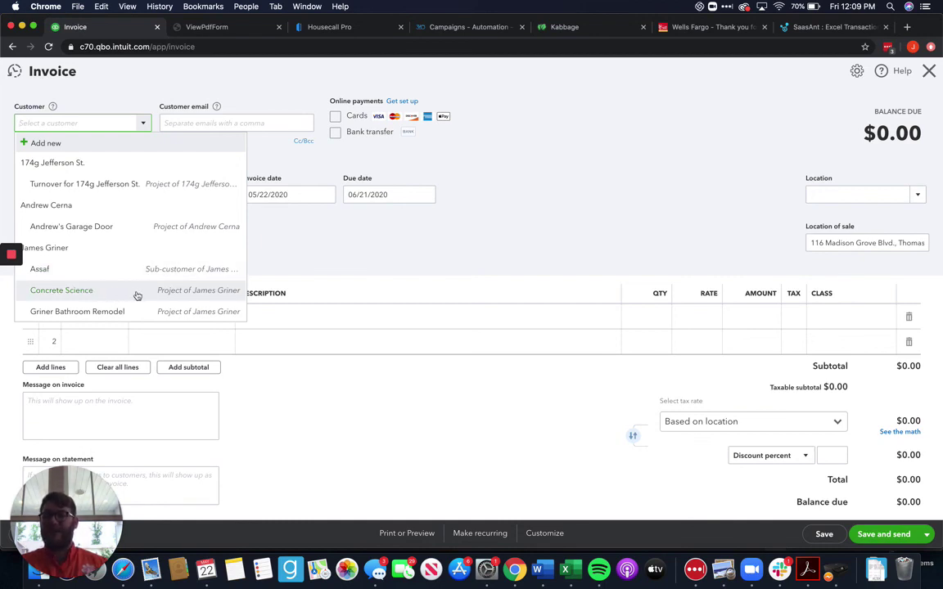
click(609, 157)
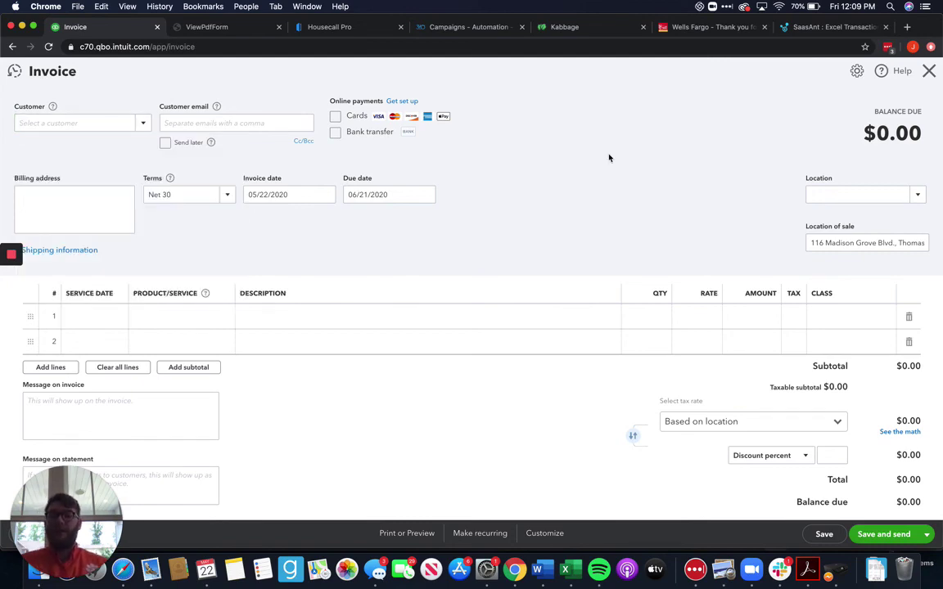
click(929, 72)
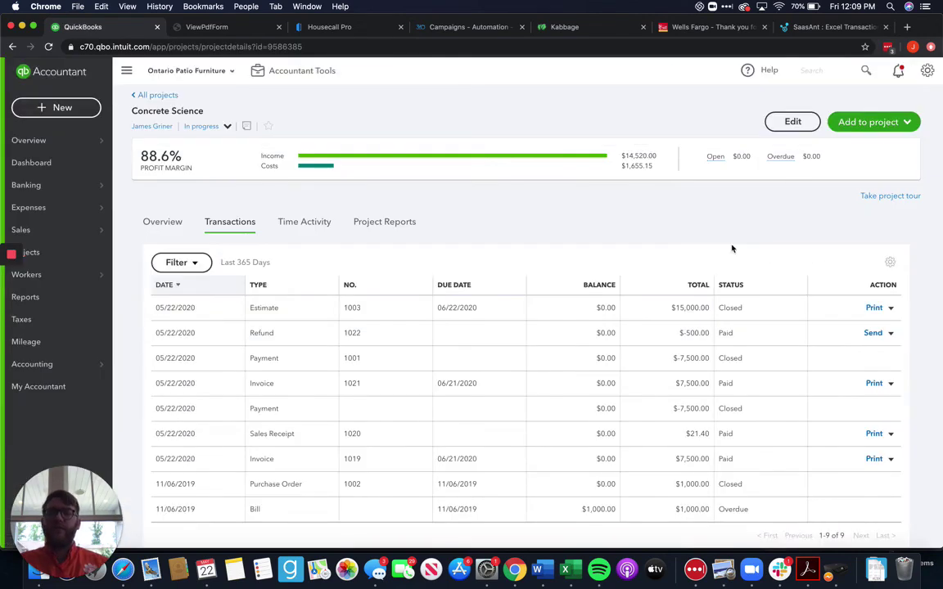